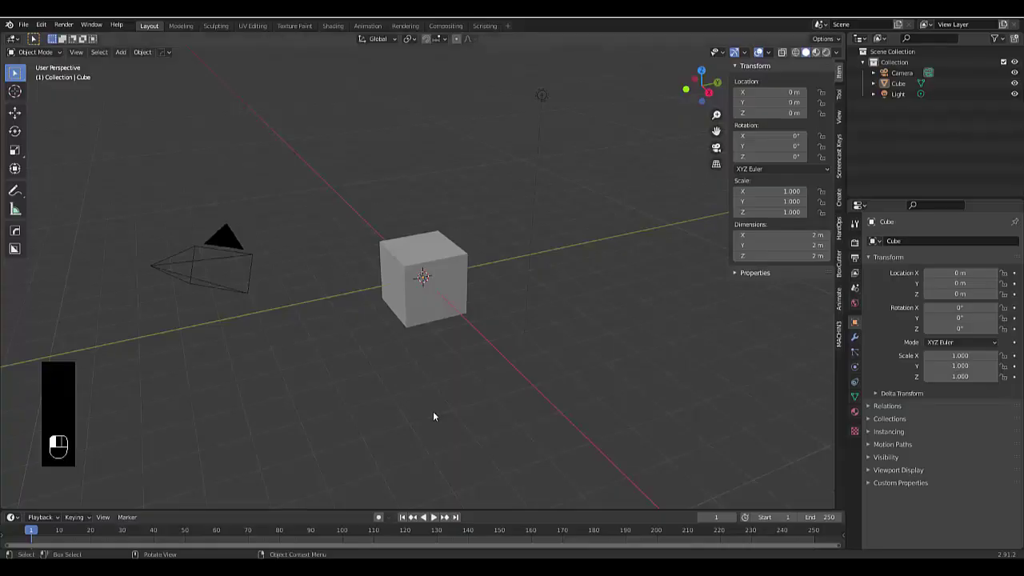
Select the cube and rename it 'domain' in the Outliner
{"action": "middle_click_drag", "start_coordinate": [434, 414], "coordinate": [415, 336]}
{"action": "left_click", "coordinate": [415, 334]}
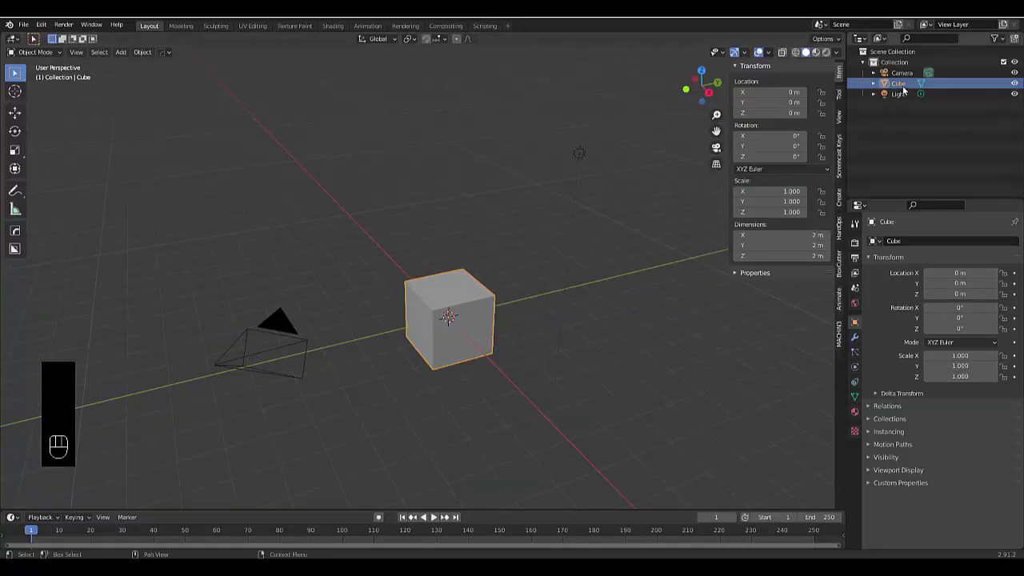
{"action": "double_click", "coordinate": [901, 85]}
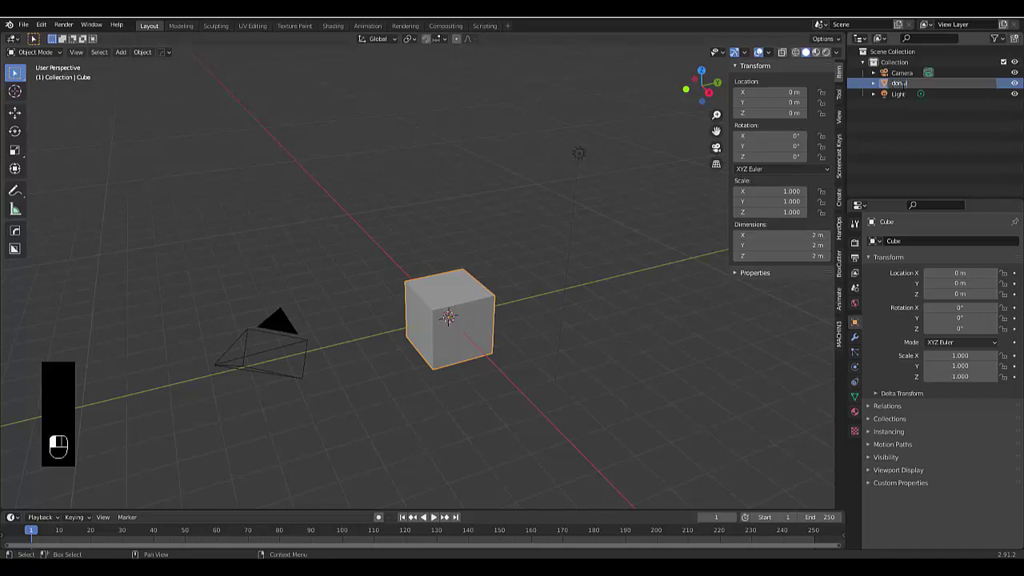
{"action": "key", "text": "Return"}
Create a new collection named 'domain' and move the domain object into it
{"action": "right_click", "coordinate": [897, 106]}
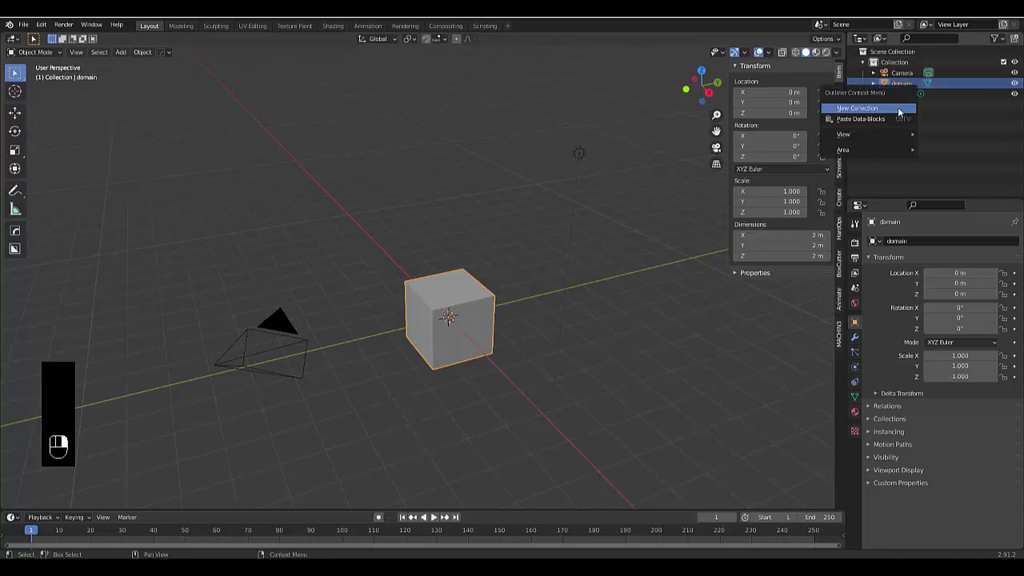
{"action": "left_click", "coordinate": [897, 107]}
{"action": "double_click", "coordinate": [897, 106]}
{"action": "type", "text": "domain"}
{"action": "key", "text": "Return"}
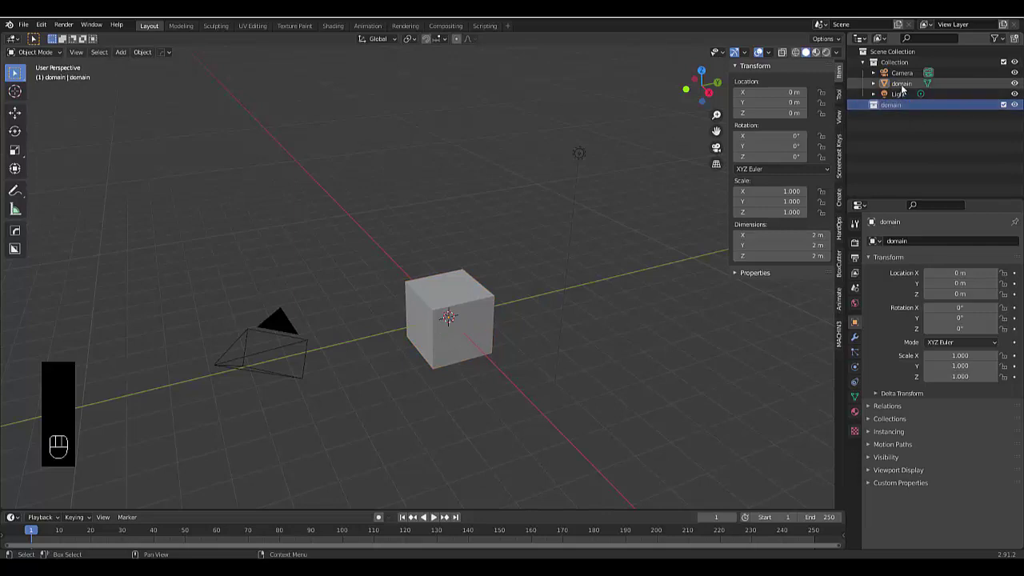
{"action": "left_click_drag", "start_coordinate": [901, 83], "coordinate": [904, 106]}
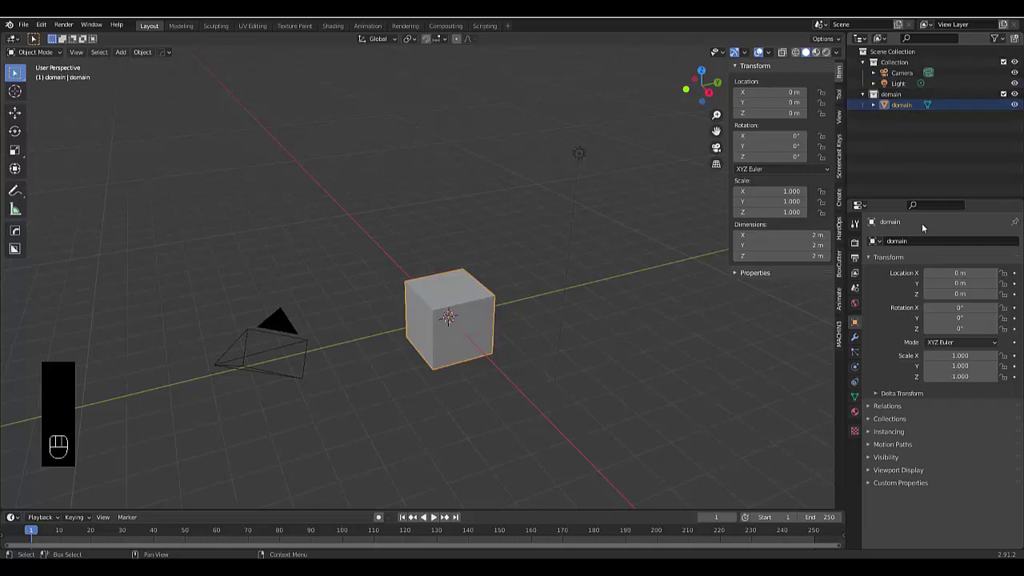
Add fluid physics as a Liquid domain with resolution division 64
{"action": "left_click", "coordinate": [854, 366]}
{"action": "left_click", "coordinate": [977, 267]}
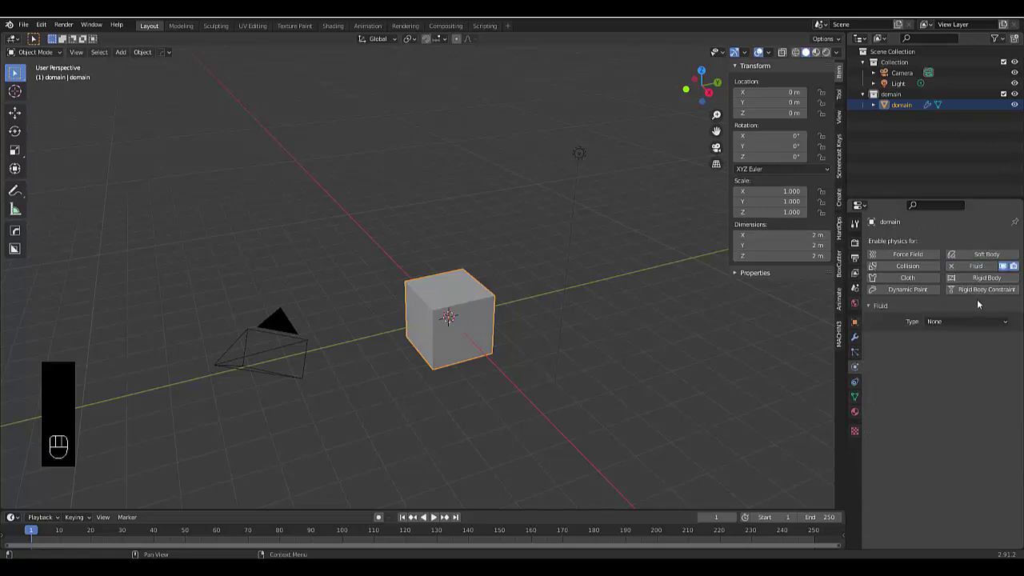
{"action": "left_click", "coordinate": [971, 317]}
{"action": "left_click", "coordinate": [971, 341]}
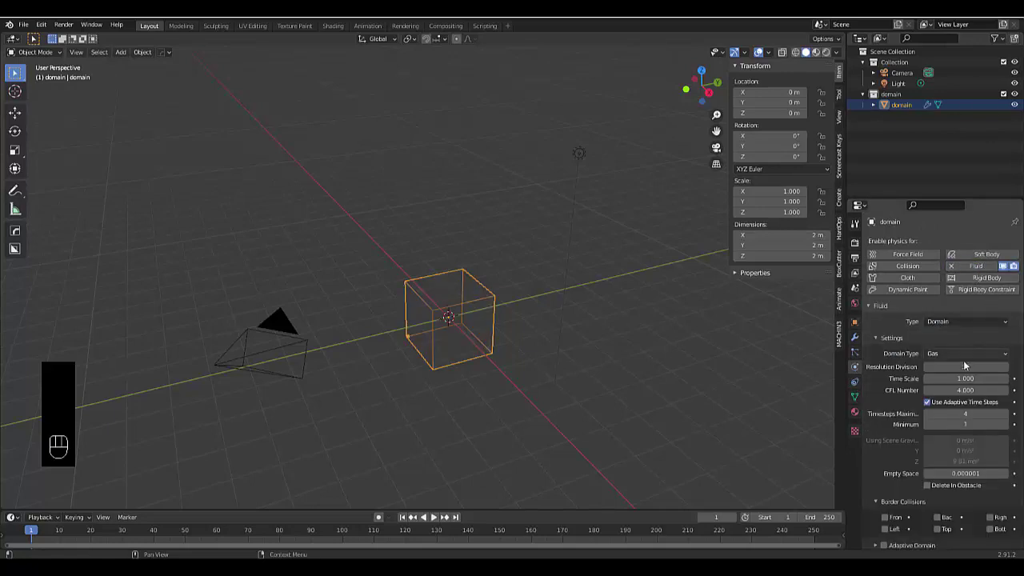
{"action": "left_click", "coordinate": [959, 353]}
{"action": "left_click", "coordinate": [957, 377]}
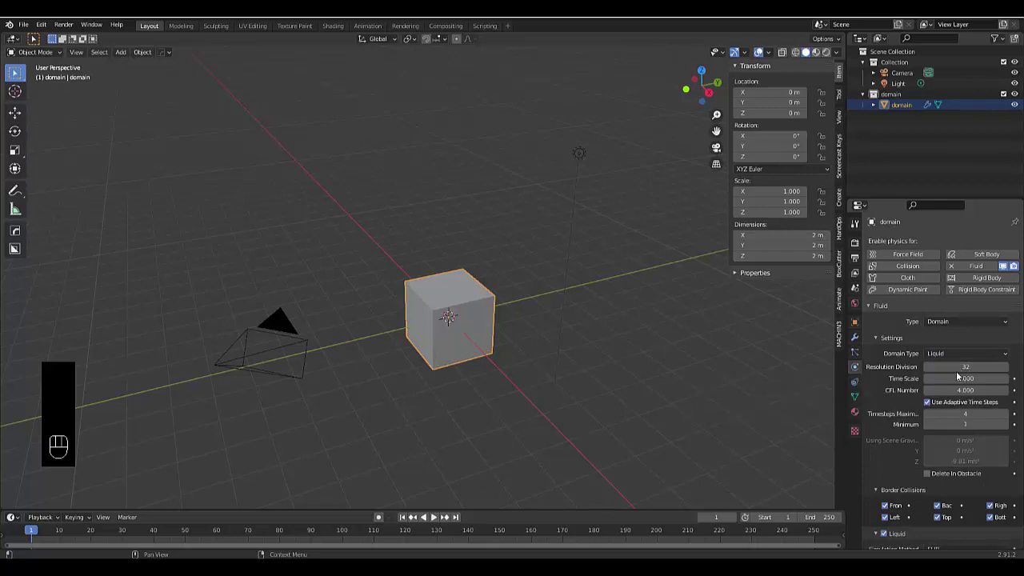
{"action": "left_click", "coordinate": [956, 366]}
{"action": "type", "text": "64"}
{"action": "key", "text": "Return"}
Enable liquid Mesh, set the cache type to All, and toggle the domain's visibility
{"action": "scroll", "coordinate": [992, 416], "scroll_direction": "down", "scroll_amount": 4}
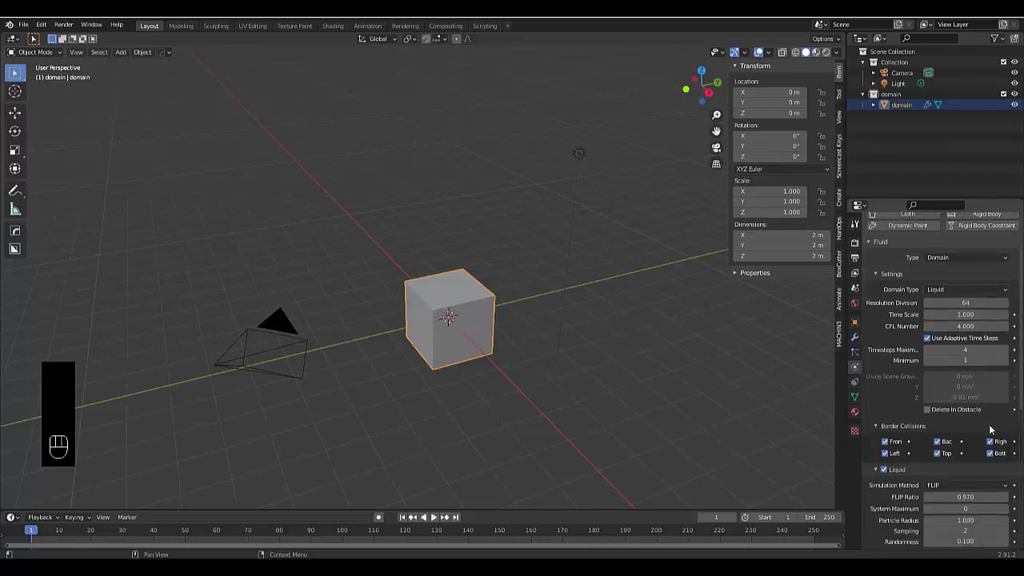
{"action": "scroll", "coordinate": [987, 425], "scroll_direction": "down", "scroll_amount": 3}
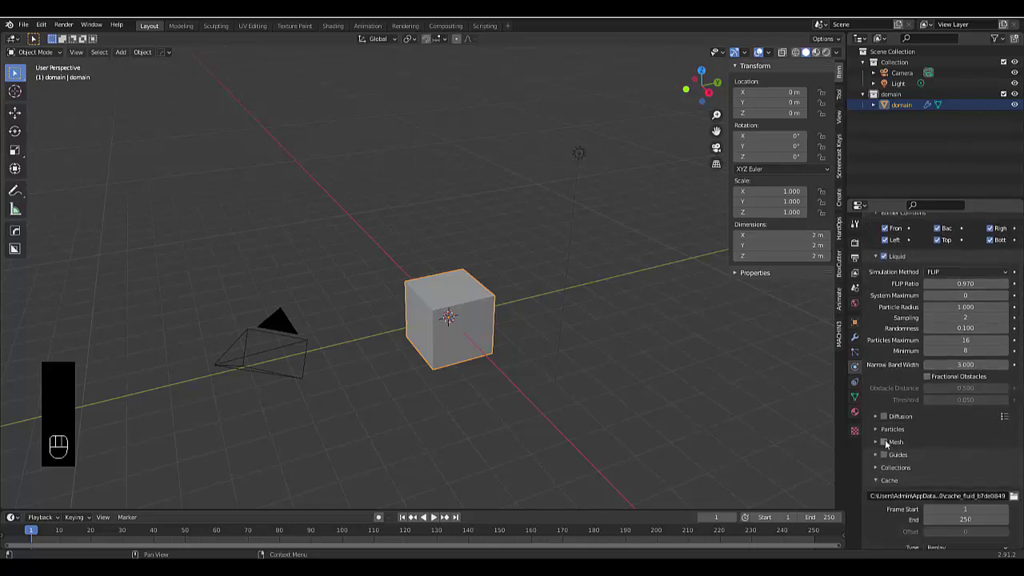
{"action": "left_click", "coordinate": [885, 443]}
{"action": "scroll", "coordinate": [994, 413], "scroll_direction": "down", "scroll_amount": 2}
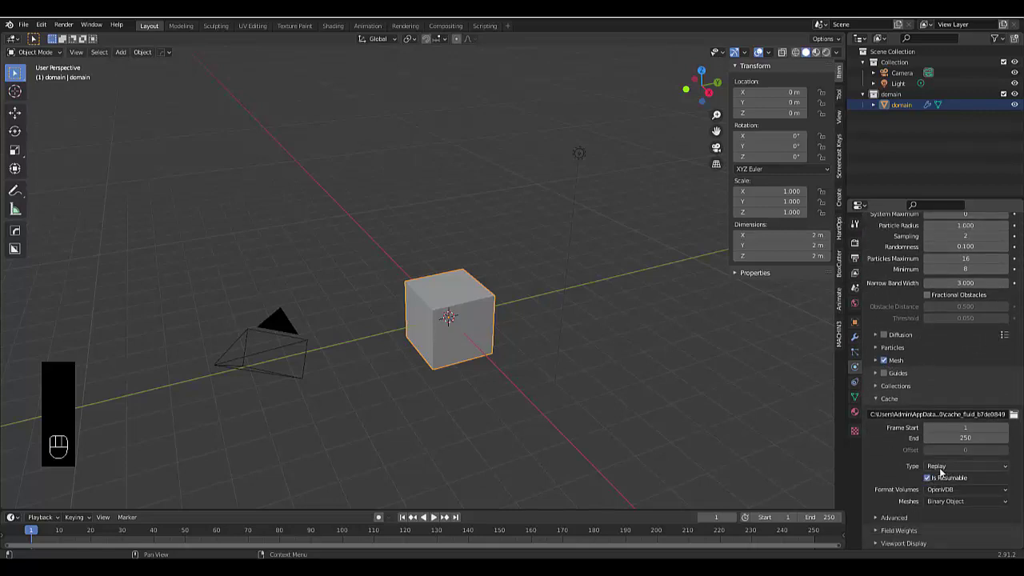
{"action": "left_click", "coordinate": [951, 466]}
{"action": "left_click", "coordinate": [939, 502]}
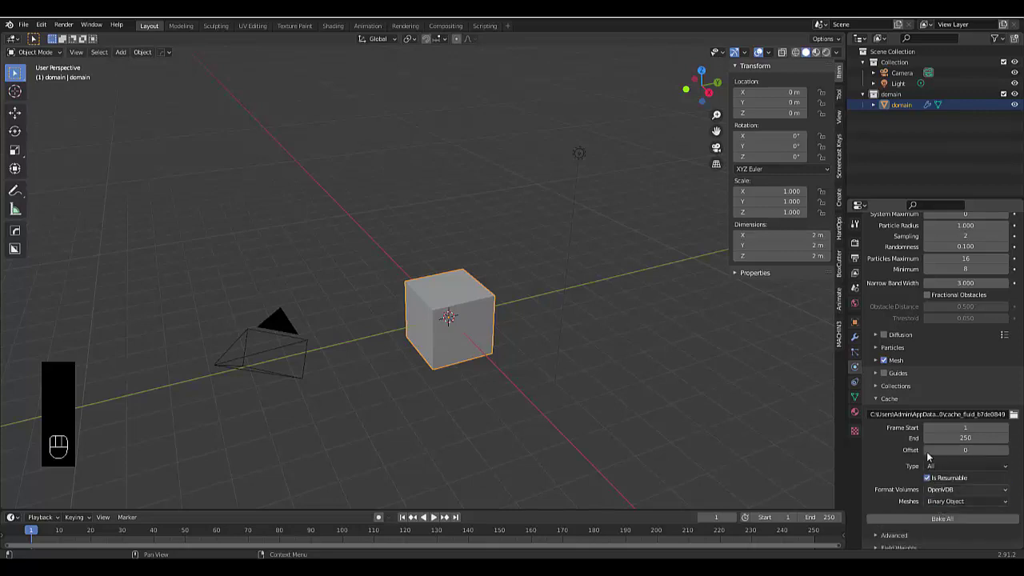
{"action": "left_click", "coordinate": [1014, 105]}
{"action": "left_click", "coordinate": [1014, 105]}
Hide the domain cube, switch to front view, and add a Path curve
{"action": "left_click", "coordinate": [1015, 105]}
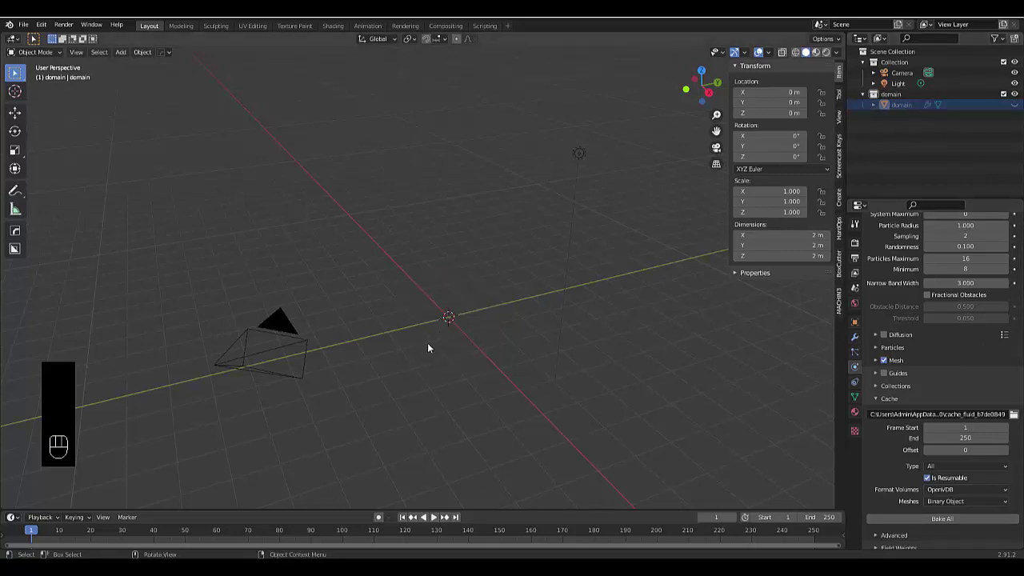
{"action": "key", "text": "KP_1"}
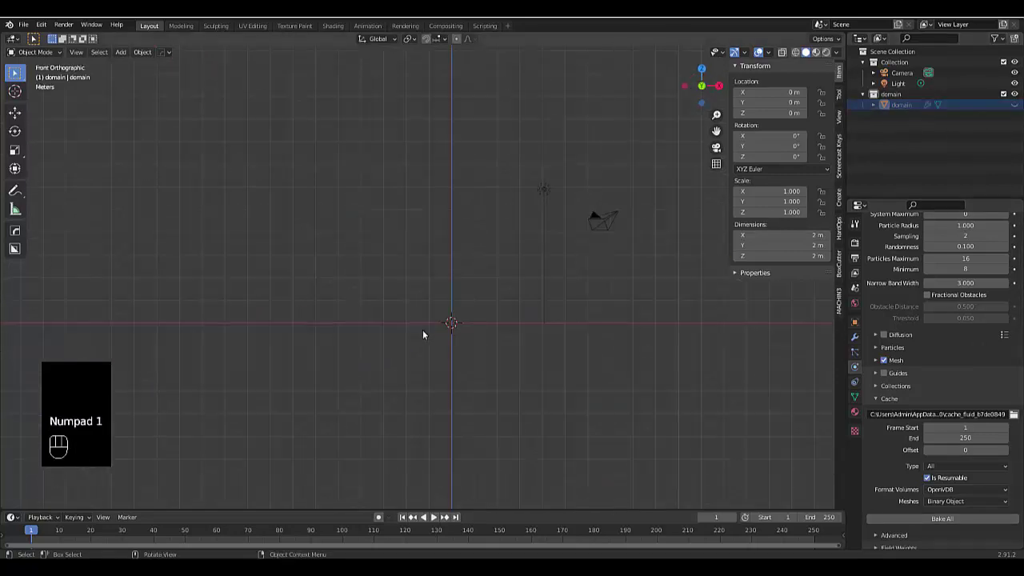
{"action": "key", "text": "shift+a"}
{"action": "mouse_move", "coordinate": [418, 341]}
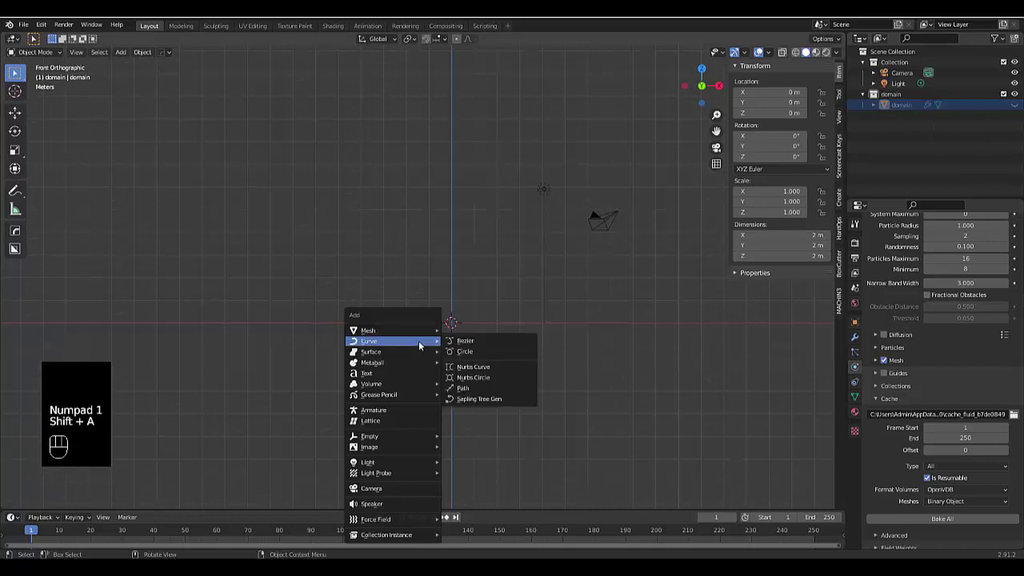
{"action": "left_click", "coordinate": [478, 388]}
In Edit Mode, move groups of path points to bend the path up and back left
{"action": "key", "text": "Tab"}
{"action": "scroll", "coordinate": [461, 304], "scroll_direction": "up", "scroll_amount": 4}
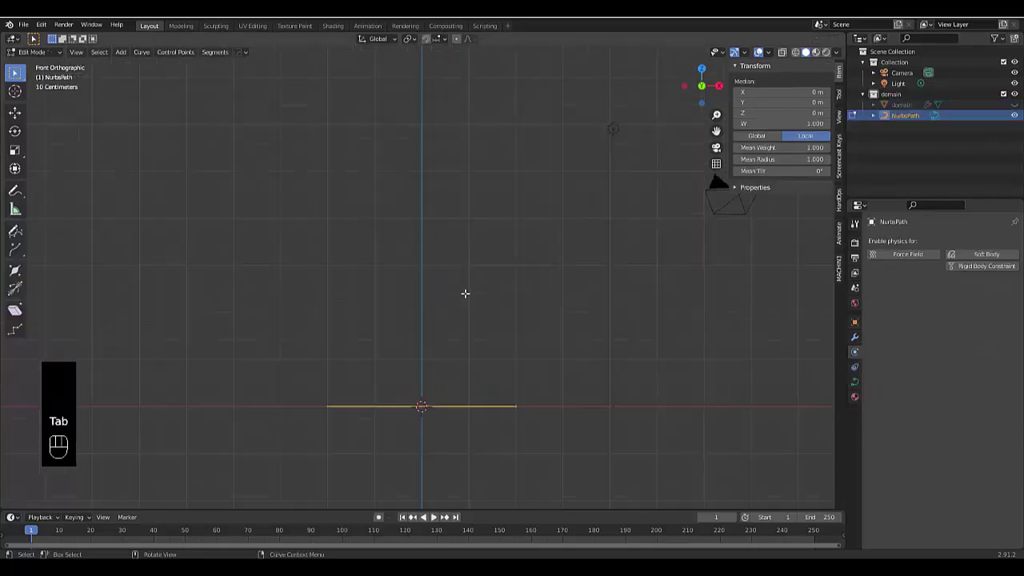
{"action": "left_click_drag", "start_coordinate": [343, 347], "coordinate": [516, 430]}
{"action": "key", "text": "g"}
{"action": "left_click", "coordinate": [646, 356]}
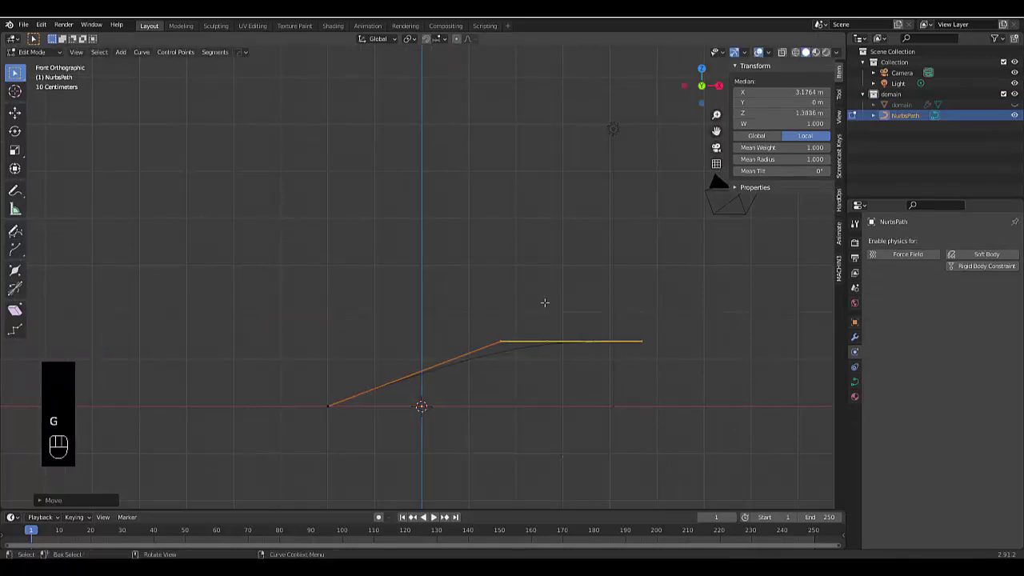
{"action": "left_click_drag", "start_coordinate": [534, 289], "coordinate": [682, 432]}
{"action": "key", "text": "g"}
{"action": "left_click", "coordinate": [640, 177]}
{"action": "left_click_drag", "start_coordinate": [576, 152], "coordinate": [671, 231]}
{"action": "key", "text": "g"}
{"action": "left_click", "coordinate": [365, 143]}
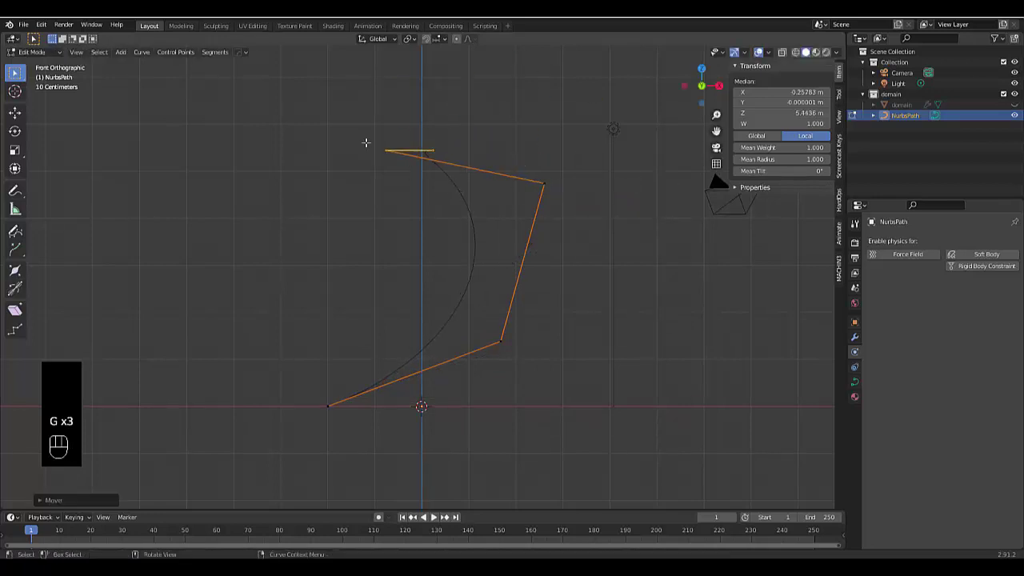
{"action": "left_click", "coordinate": [444, 150]}
{"action": "key", "text": "g"}
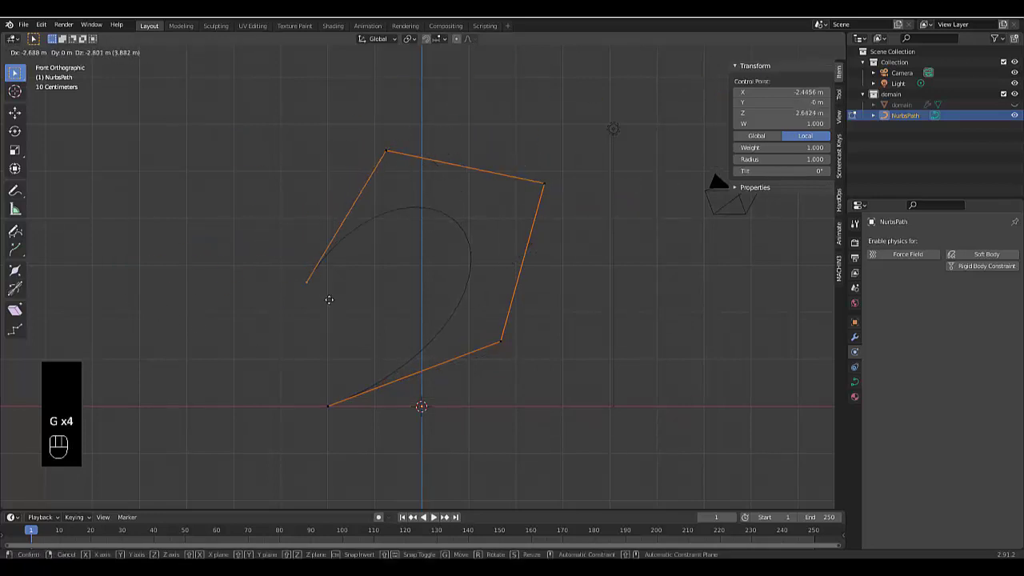
{"action": "left_click", "coordinate": [329, 296]}
Extrude five new end points to extend the path into a second loop
{"action": "key", "text": "e"}
{"action": "left_click", "coordinate": [249, 468]}
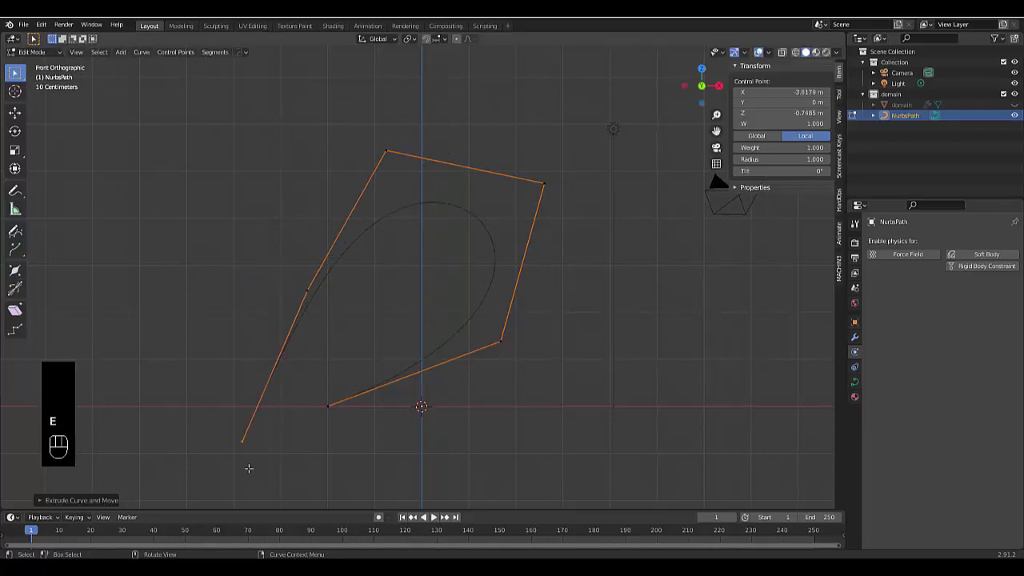
{"action": "scroll", "coordinate": [247, 372], "scroll_direction": "down", "scroll_amount": 8}
{"action": "scroll", "coordinate": [194, 477], "scroll_direction": "up", "scroll_amount": 6}
{"action": "key", "text": "e"}
{"action": "left_click", "coordinate": [160, 268]}
{"action": "scroll", "coordinate": [189, 275], "scroll_direction": "down", "scroll_amount": 1}
{"action": "scroll", "coordinate": [274, 286], "scroll_direction": "up", "scroll_amount": 2}
{"action": "key", "text": "e"}
{"action": "left_click", "coordinate": [376, 162]}
{"action": "key", "text": "e"}
{"action": "left_click", "coordinate": [261, 141]}
{"action": "key", "text": "e"}
{"action": "left_click", "coordinate": [164, 300]}
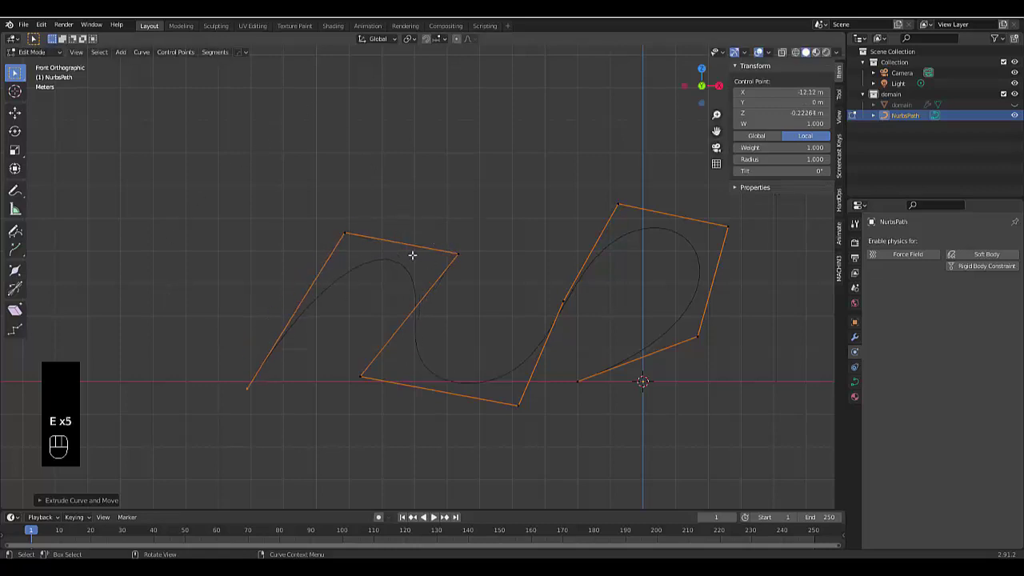
{"action": "left_click_drag", "start_coordinate": [324, 205], "coordinate": [377, 278]}
Subdivide the left loop's top edge and push its midpoint sideways with proportional editing
{"action": "right_click", "coordinate": [351, 278]}
{"action": "left_click", "coordinate": [351, 266]}
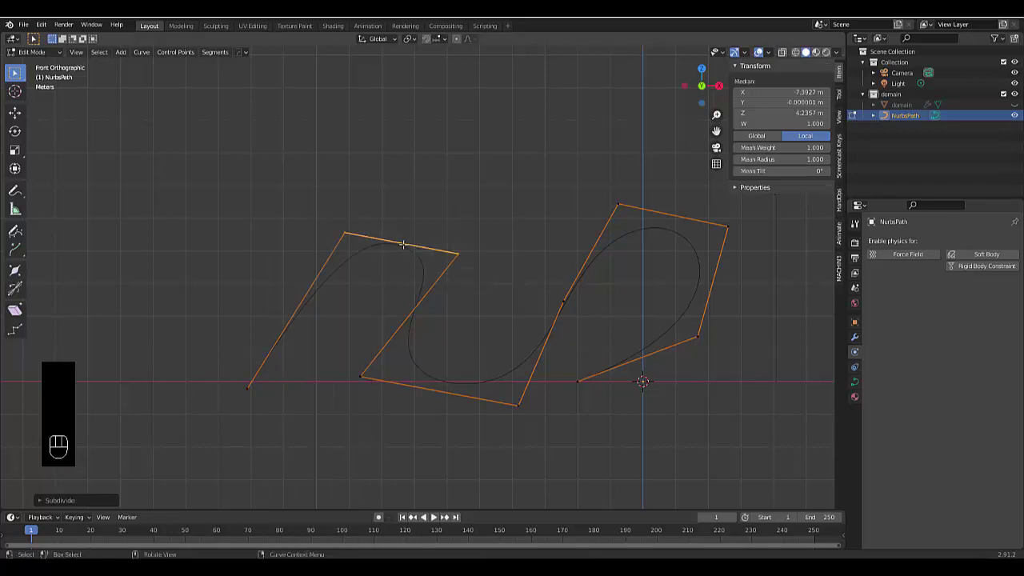
{"action": "left_click", "coordinate": [400, 241]}
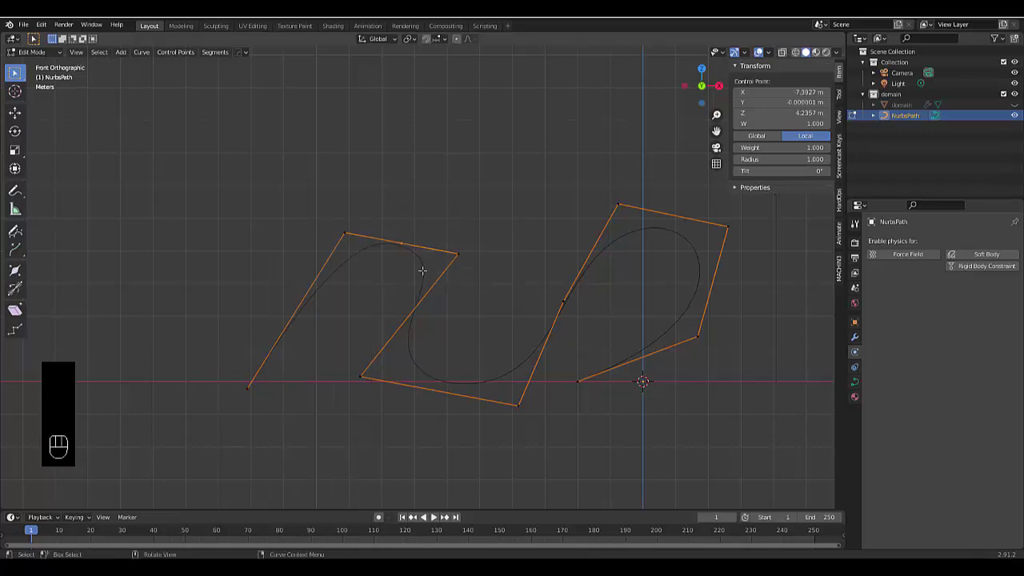
{"action": "key", "text": "KP_7"}
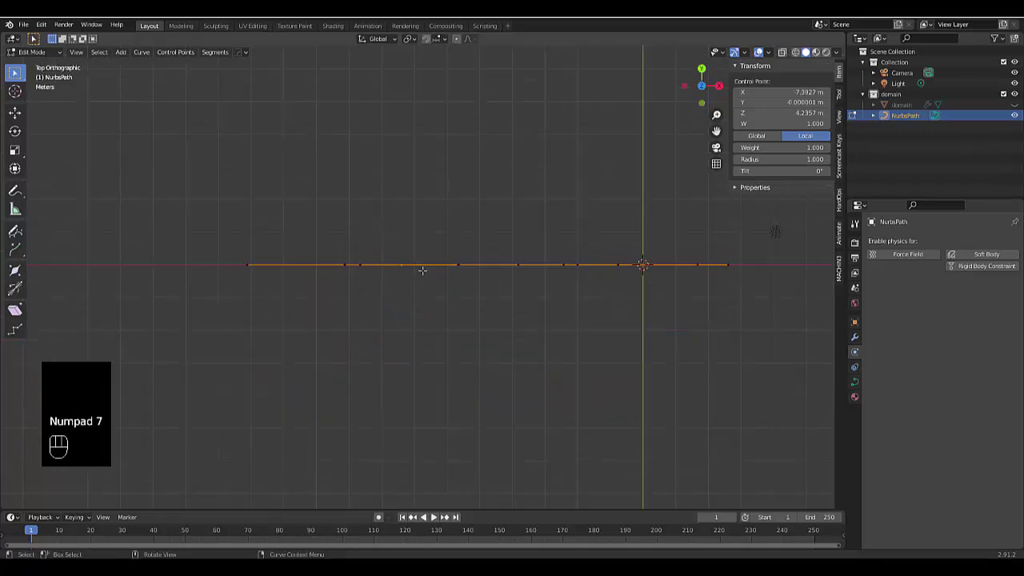
{"action": "left_click", "coordinate": [456, 39]}
{"action": "key", "text": "g"}
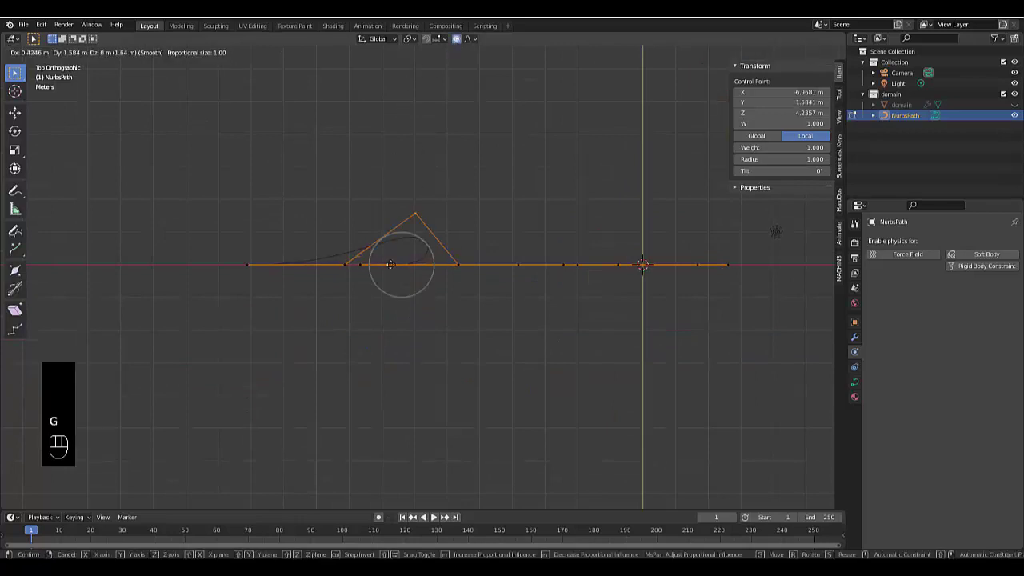
{"action": "scroll", "coordinate": [389, 250], "scroll_direction": "down", "scroll_amount": 10}
{"action": "scroll", "coordinate": [389, 250], "scroll_direction": "down", "scroll_amount": 3}
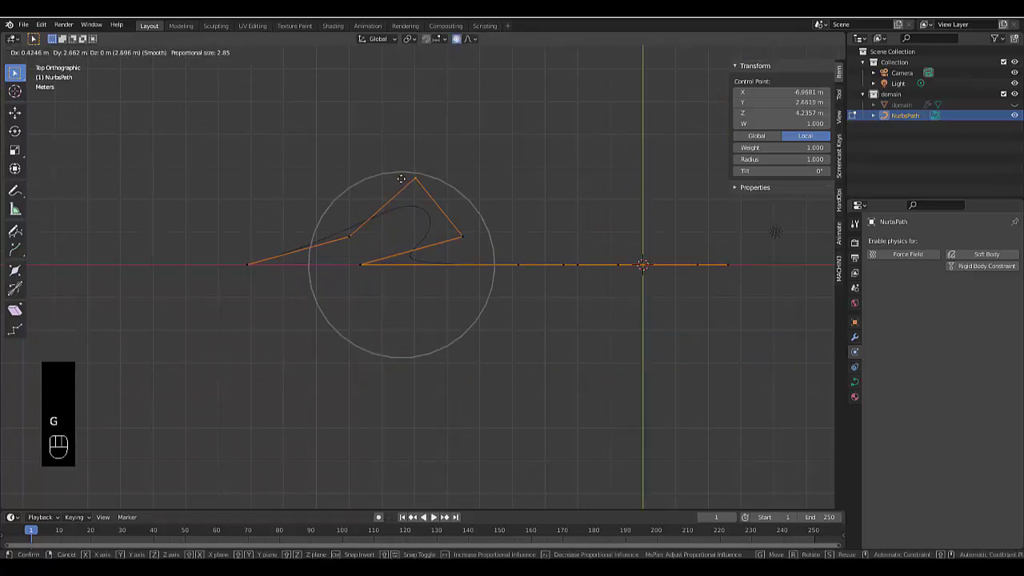
{"action": "left_click", "coordinate": [398, 103]}
Subdivide the right spline, shift its points with proportional falloff, and leave Edit Mode
{"action": "middle_click_drag", "start_coordinate": [636, 257], "coordinate": [603, 174]}
{"action": "left_click_drag", "start_coordinate": [604, 176], "coordinate": [752, 272]}
{"action": "right_click", "coordinate": [589, 283]}
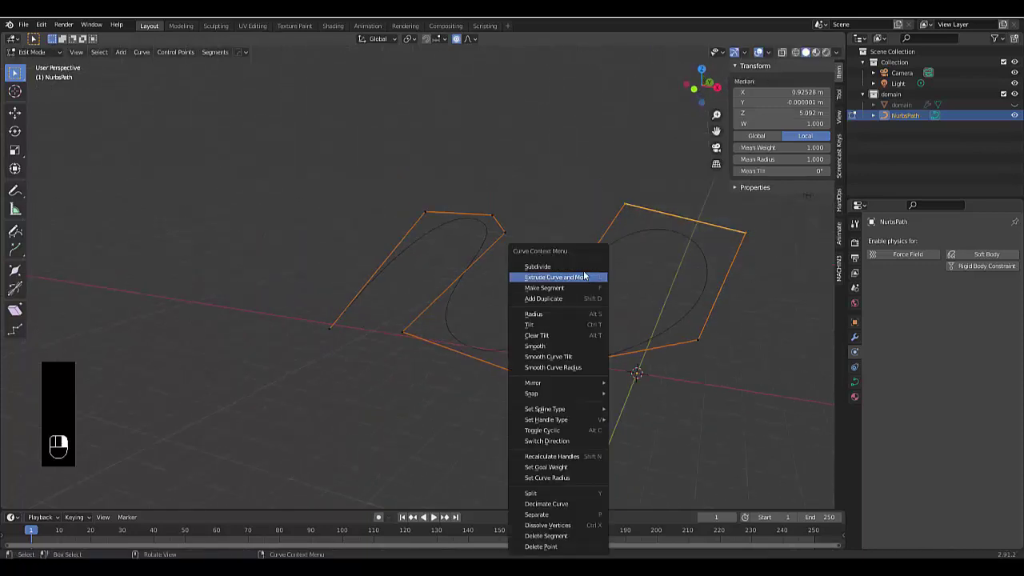
{"action": "left_click", "coordinate": [578, 266]}
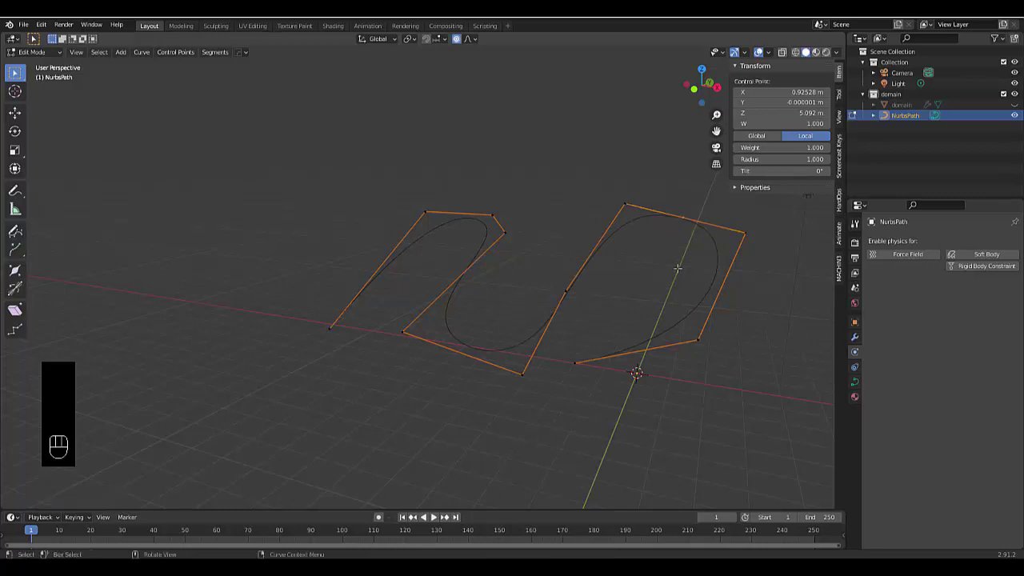
{"action": "key", "text": "KP_7"}
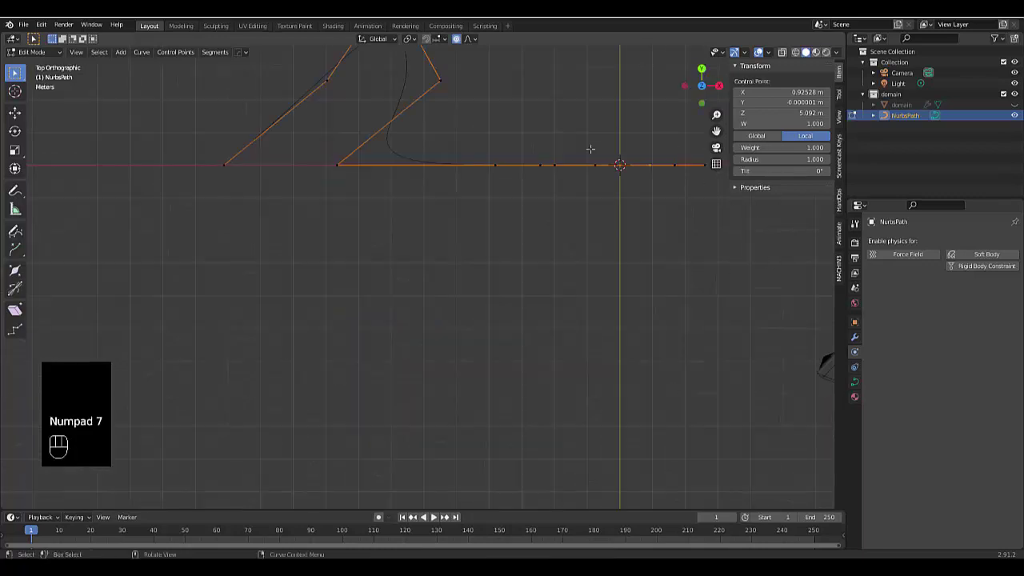
{"action": "scroll", "coordinate": [556, 194], "scroll_direction": "down", "scroll_amount": 5}
{"action": "key", "text": "g"}
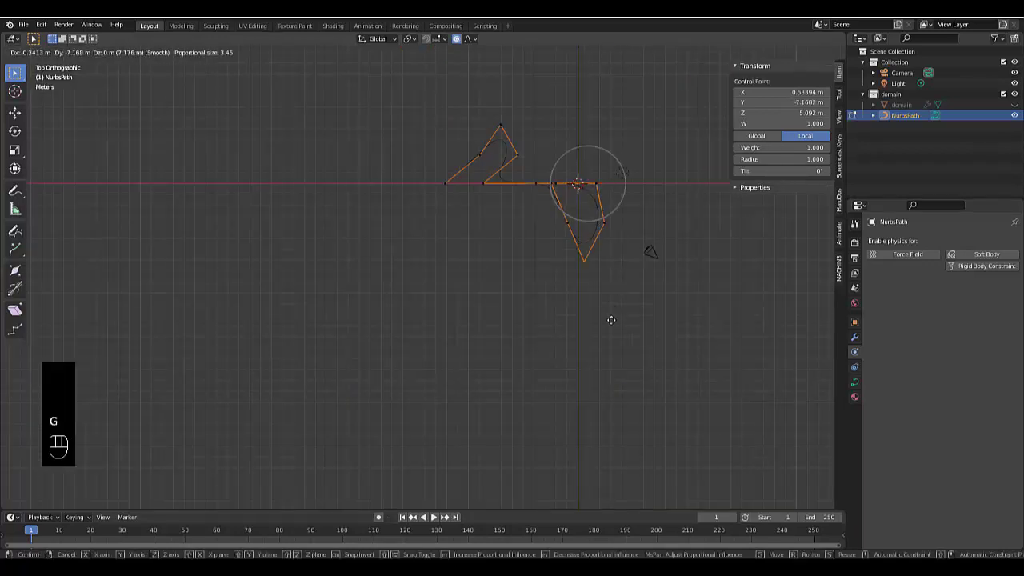
{"action": "scroll", "coordinate": [610, 304], "scroll_direction": "down", "scroll_amount": 6}
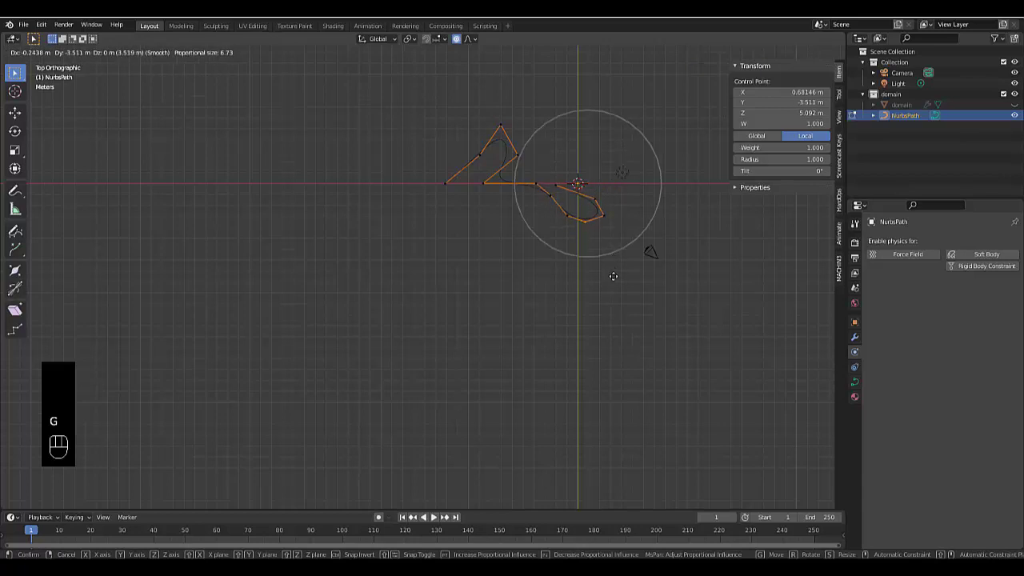
{"action": "left_click", "coordinate": [614, 276]}
{"action": "key", "text": "Tab"}
{"action": "middle_click_drag", "start_coordinate": [557, 206], "coordinate": [542, 423]}
From front view in Edit Mode, cancel a stray move and turn off proportional editing
{"action": "key", "text": "KP_1"}
{"action": "scroll", "coordinate": [550, 402], "scroll_direction": "up", "scroll_amount": 6}
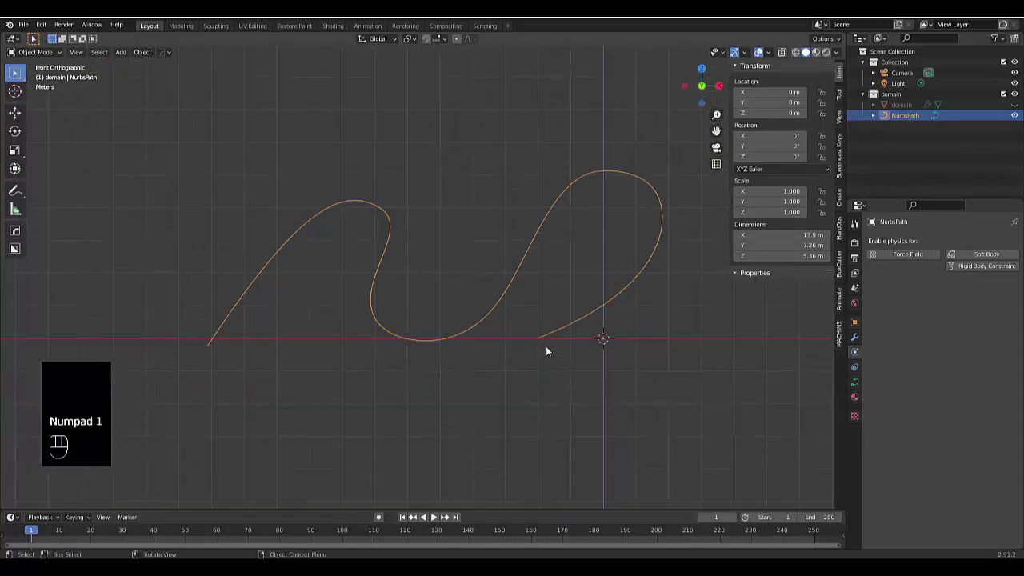
{"action": "scroll", "coordinate": [544, 340], "scroll_direction": "up", "scroll_amount": 3}
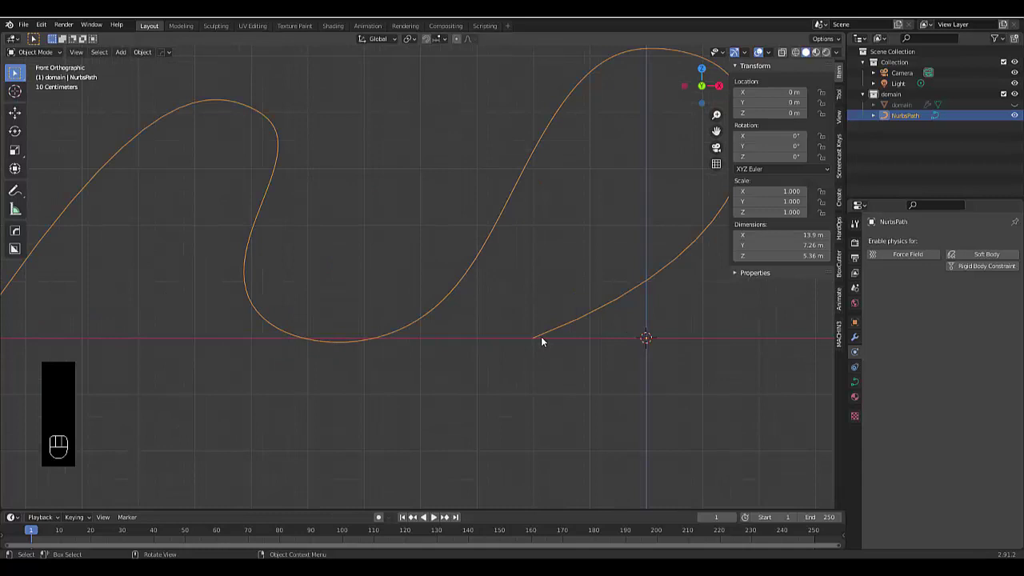
{"action": "key", "text": "Tab"}
{"action": "key", "text": "g"}
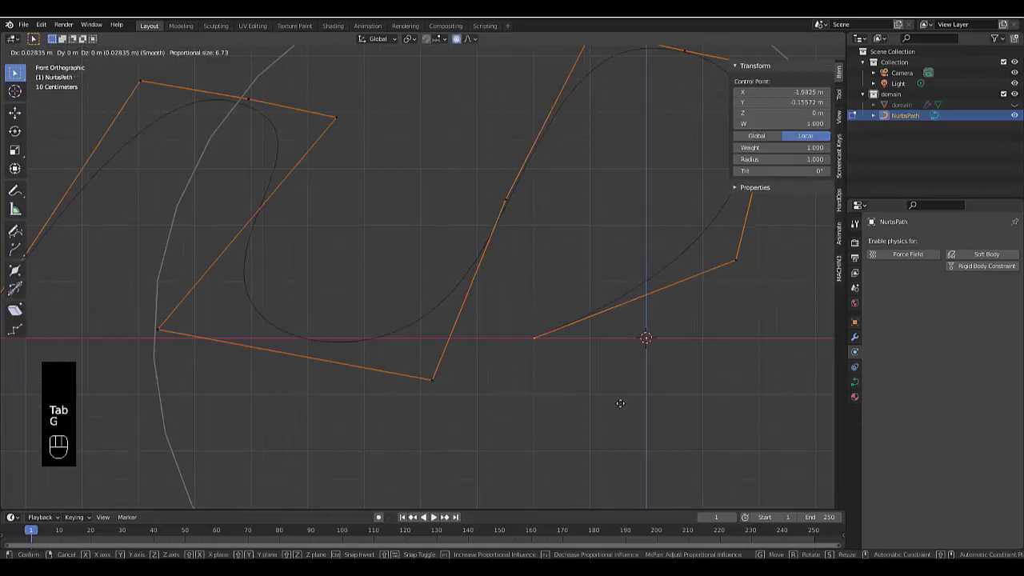
{"action": "right_click", "coordinate": [430, 50]}
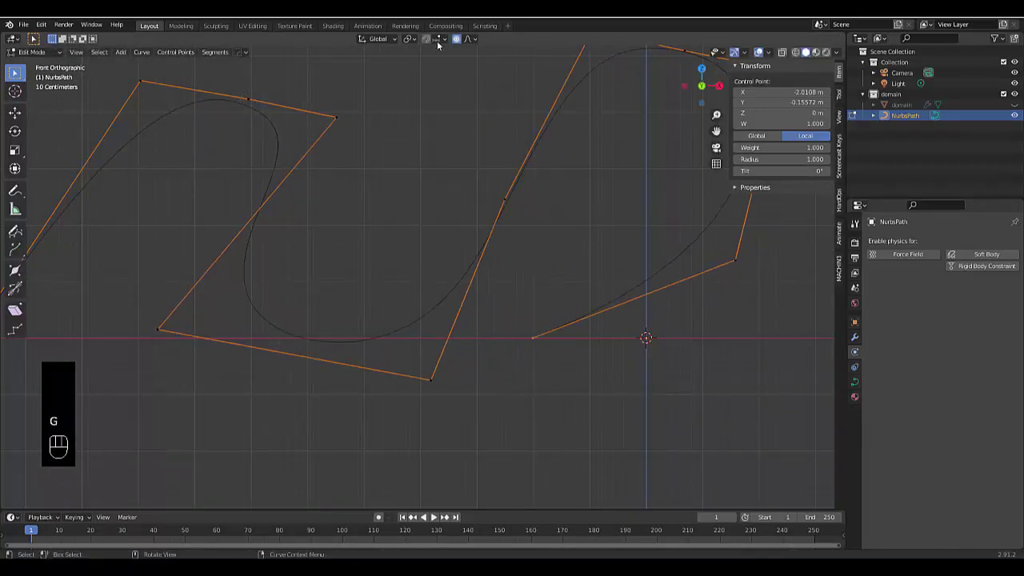
{"action": "left_click", "coordinate": [456, 39]}
Move the path's last control point onto the origin and return to Object Mode
{"action": "key", "text": "g"}
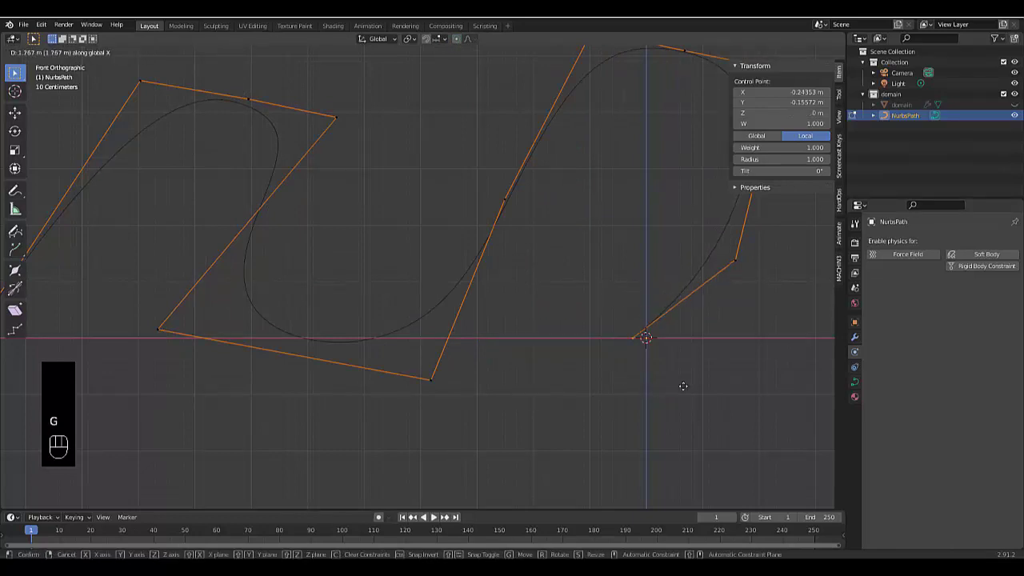
{"action": "left_click", "coordinate": [680, 381]}
{"action": "scroll", "coordinate": [664, 380], "scroll_direction": "down", "scroll_amount": 5}
{"action": "scroll", "coordinate": [652, 382], "scroll_direction": "down", "scroll_amount": 4}
{"action": "scroll", "coordinate": [696, 400], "scroll_direction": "up", "scroll_amount": 5}
{"action": "key", "text": "Tab"}
{"action": "scroll", "coordinate": [617, 345], "scroll_direction": "down", "scroll_amount": 1}
{"action": "scroll", "coordinate": [619, 345], "scroll_direction": "up", "scroll_amount": 3}
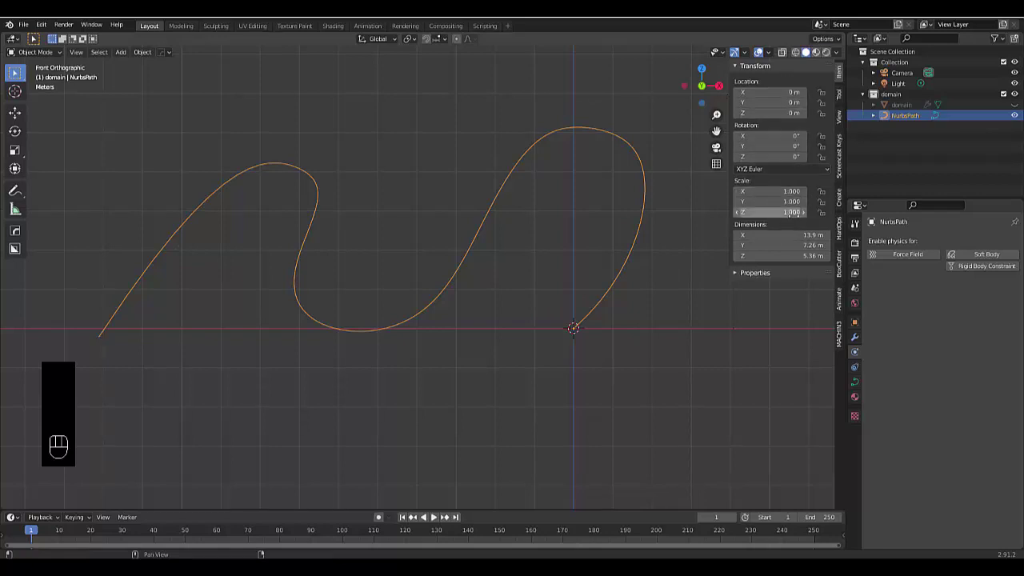
In the Outliner, add a collection, rename it 'path', and drag NurbsPath into it
{"action": "right_click", "coordinate": [888, 156]}
{"action": "left_click", "coordinate": [882, 165]}
{"action": "double_click", "coordinate": [899, 126]}
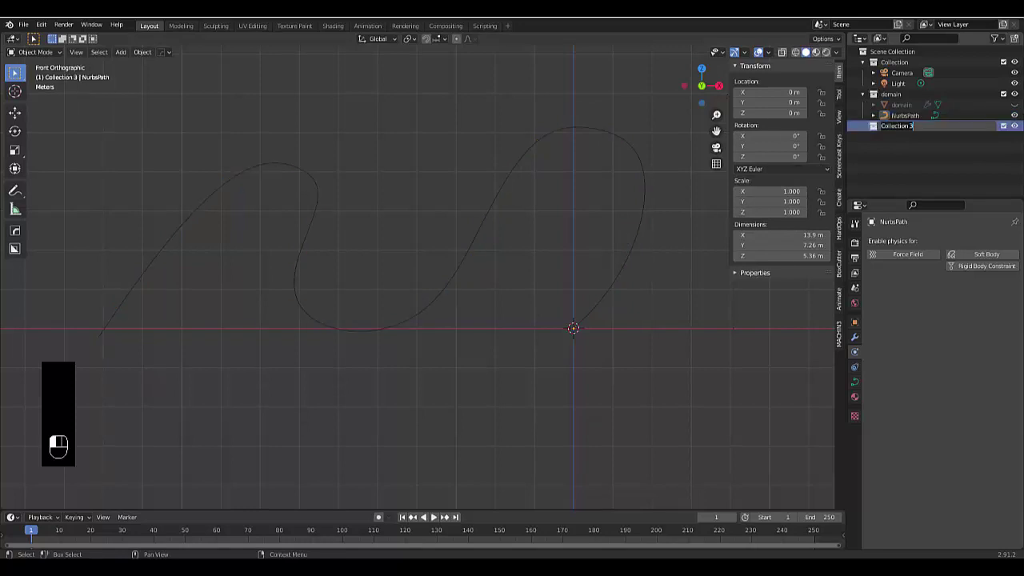
{"action": "type", "text": "d"}
{"action": "key", "text": "Return"}
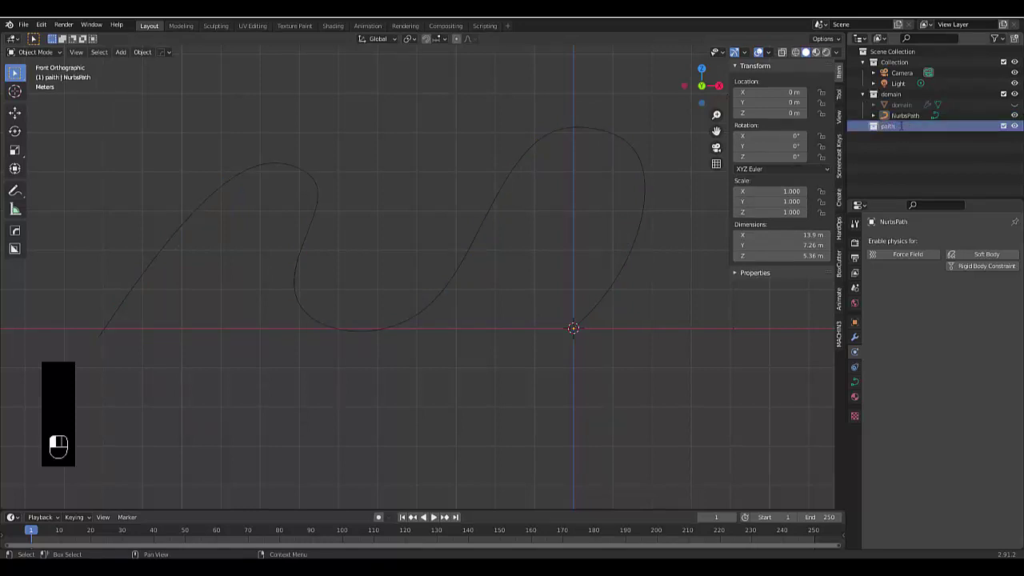
{"action": "left_click_drag", "start_coordinate": [903, 116], "coordinate": [919, 128]}
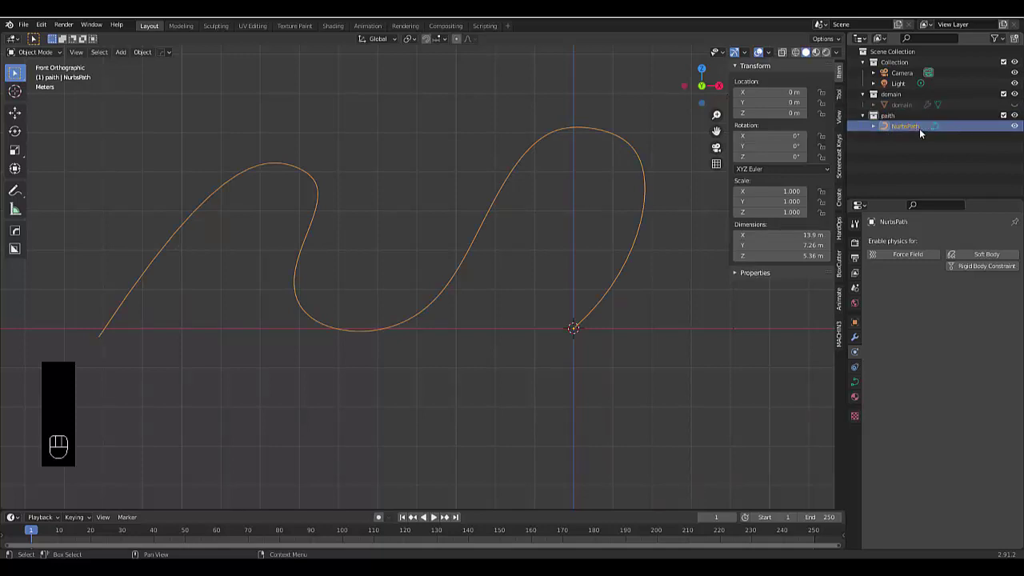
Make NurbsPath a Curve-shaped force field with Strength -5 and Flow 1
{"action": "left_click", "coordinate": [899, 253]}
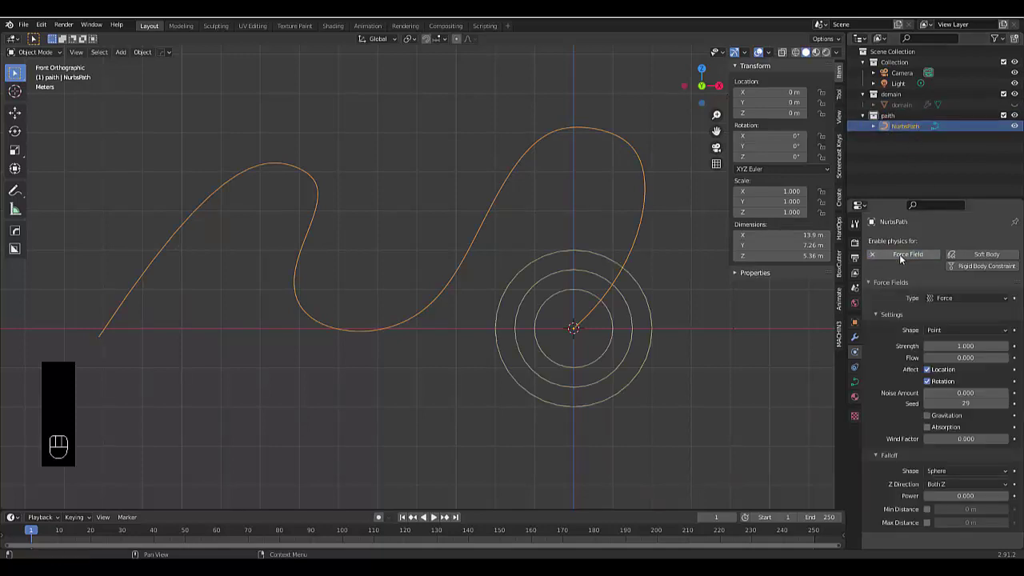
{"action": "left_click", "coordinate": [948, 329]}
{"action": "left_click", "coordinate": [956, 377]}
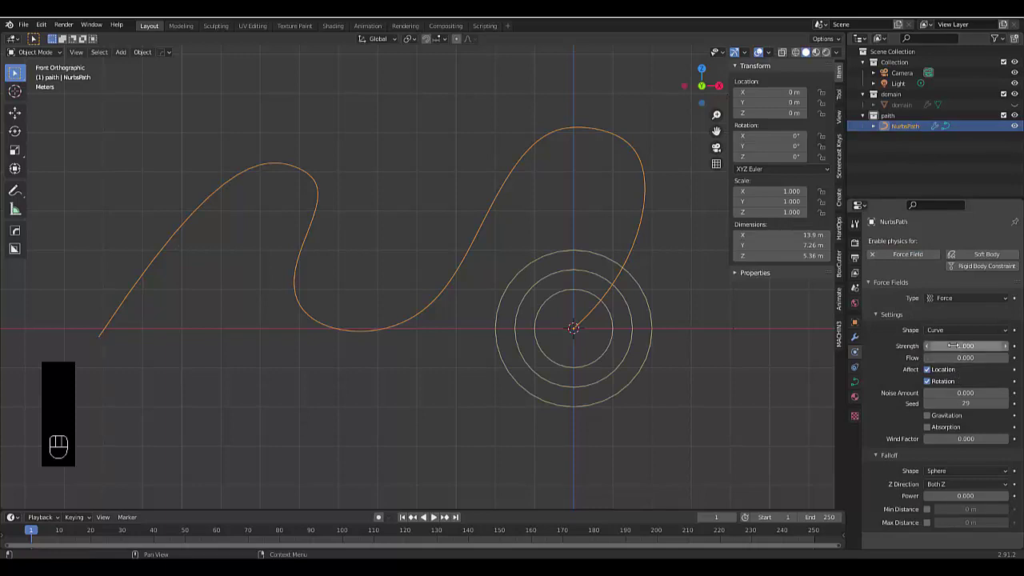
{"action": "left_click", "coordinate": [954, 346]}
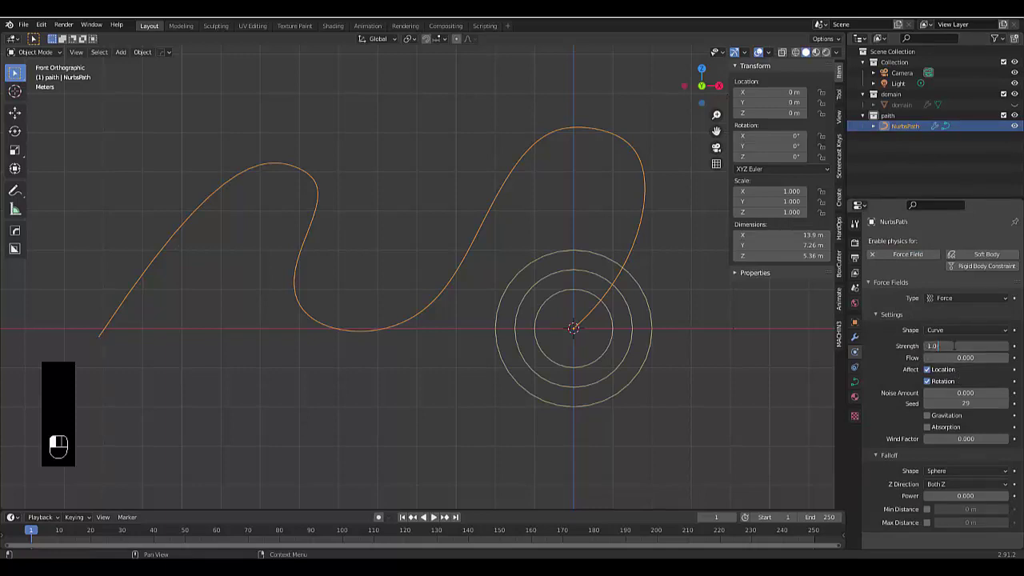
{"action": "type", "text": "-5"}
{"action": "key", "text": "Return"}
{"action": "left_click", "coordinate": [953, 345]}
{"action": "key", "text": "BackSpace"}
{"action": "key", "text": "BackSpace"}
{"action": "key", "text": "BackSpace"}
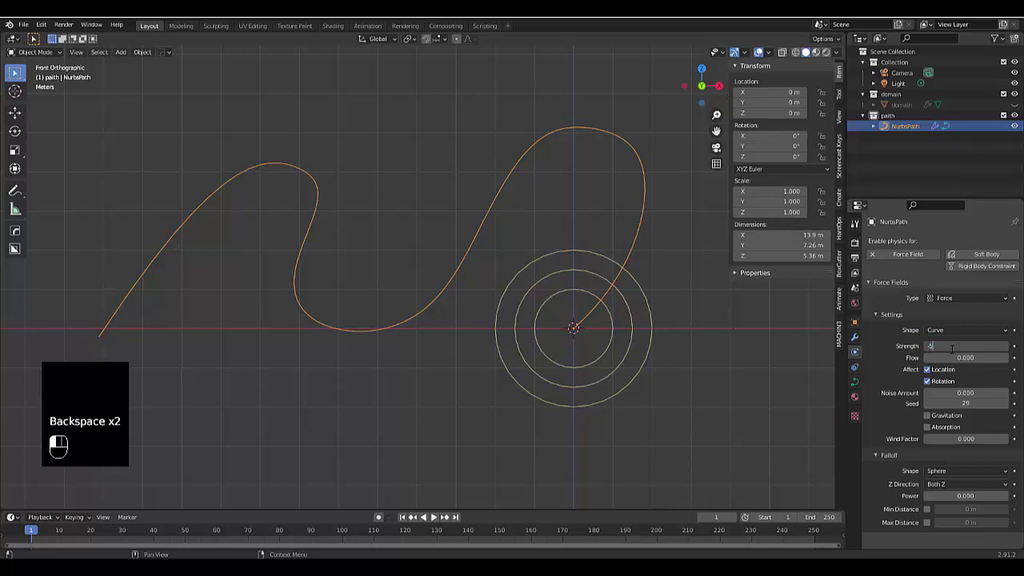
{"action": "type", "text": "-5"}
{"action": "key", "text": "Return"}
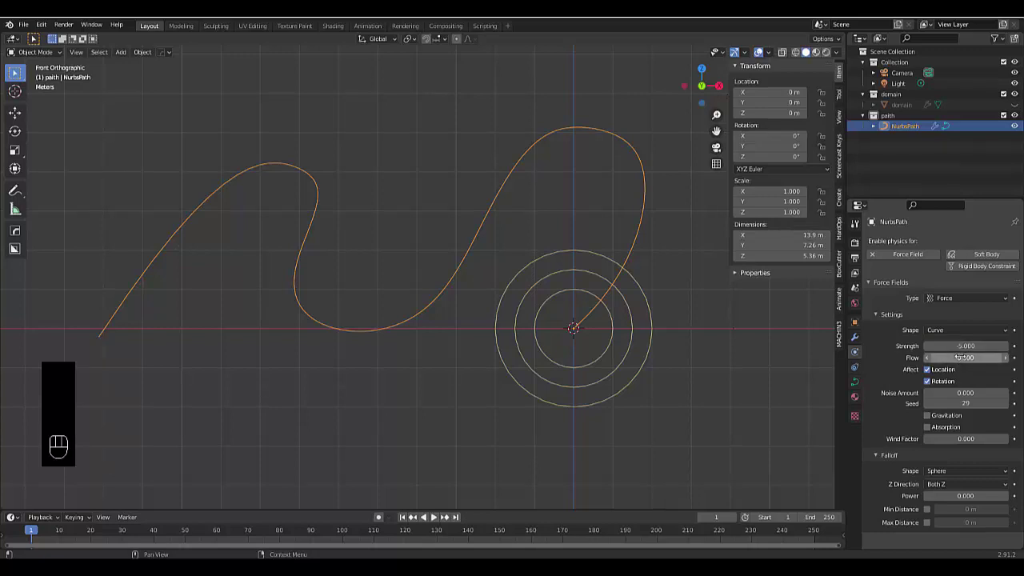
{"action": "left_click", "coordinate": [959, 358]}
{"action": "key", "text": "Return"}
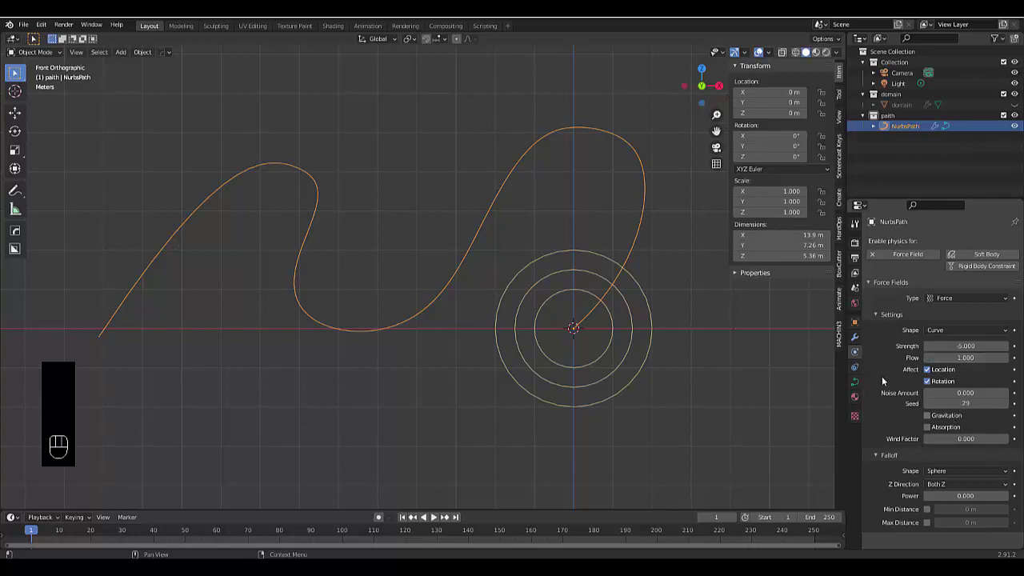
Collapse and re-expand the force field Settings and Falloff sections
{"action": "left_click", "coordinate": [885, 315]}
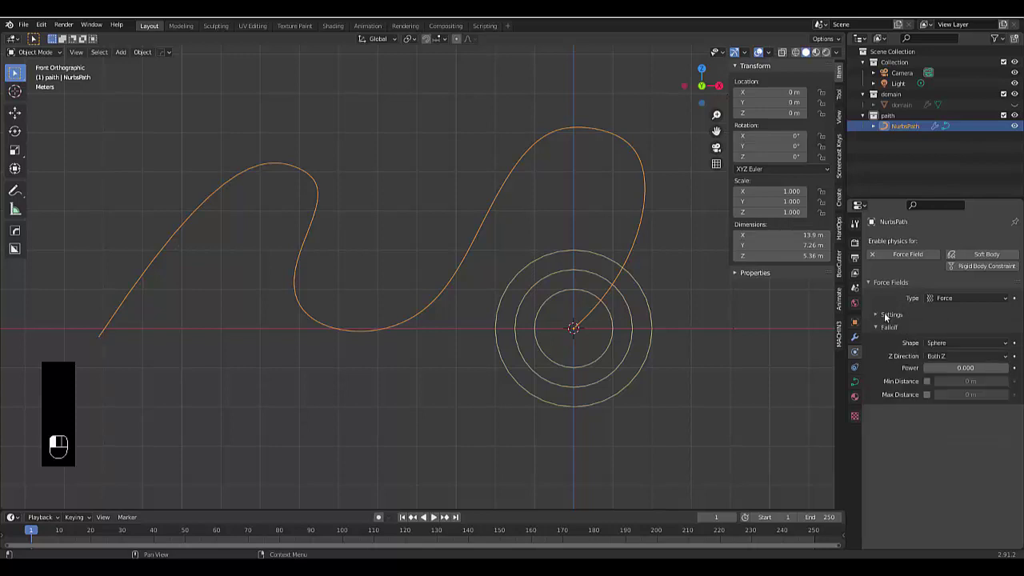
{"action": "left_click", "coordinate": [883, 328]}
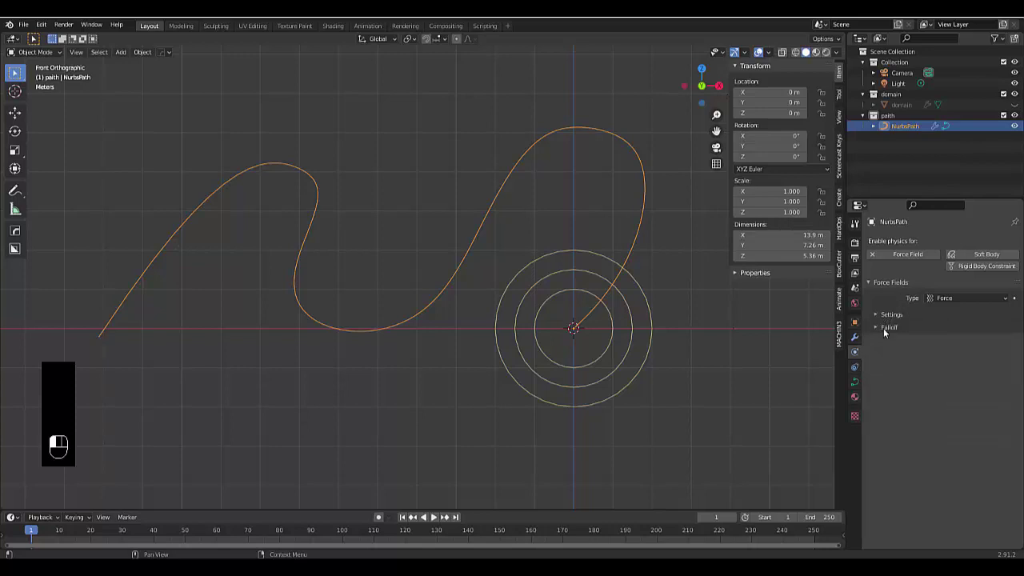
{"action": "left_click", "coordinate": [885, 315]}
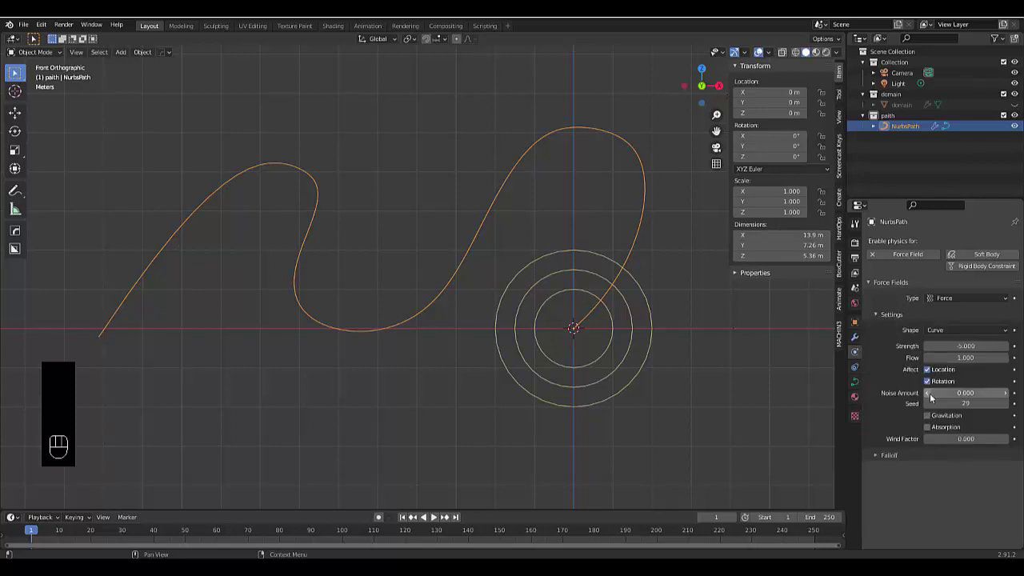
{"action": "left_click", "coordinate": [890, 454]}
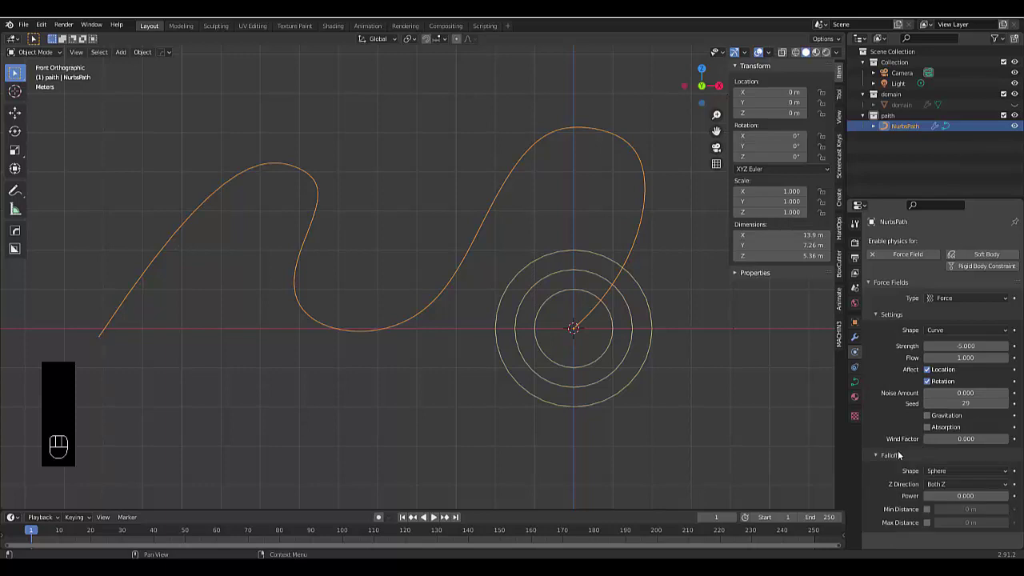
Add a UV Sphere at the origin and give it smooth shading
{"action": "left_click", "coordinate": [415, 418]}
{"action": "scroll", "coordinate": [428, 405], "scroll_direction": "down", "scroll_amount": 2}
{"action": "key", "text": "shift+a"}
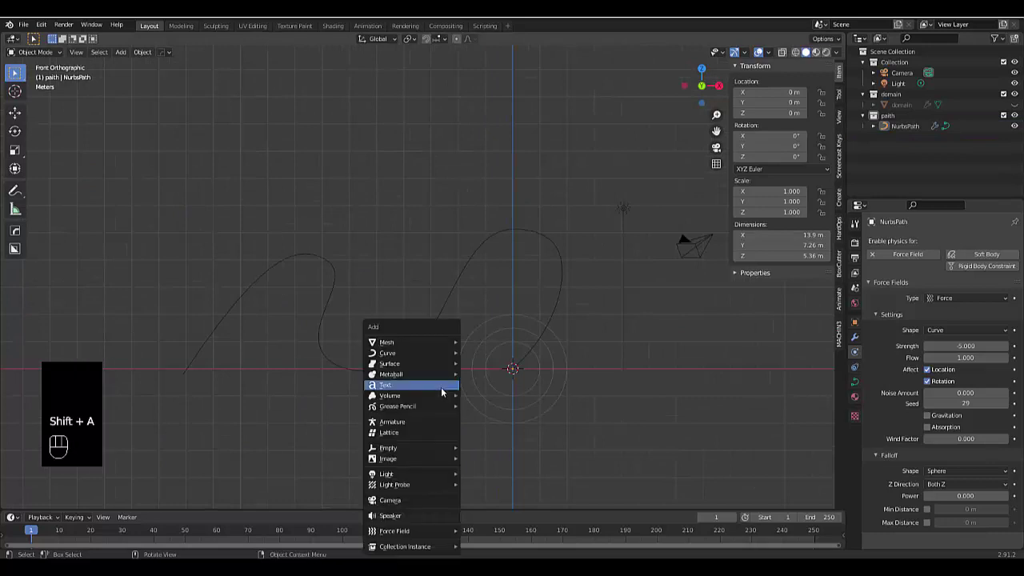
{"action": "mouse_move", "coordinate": [443, 342]}
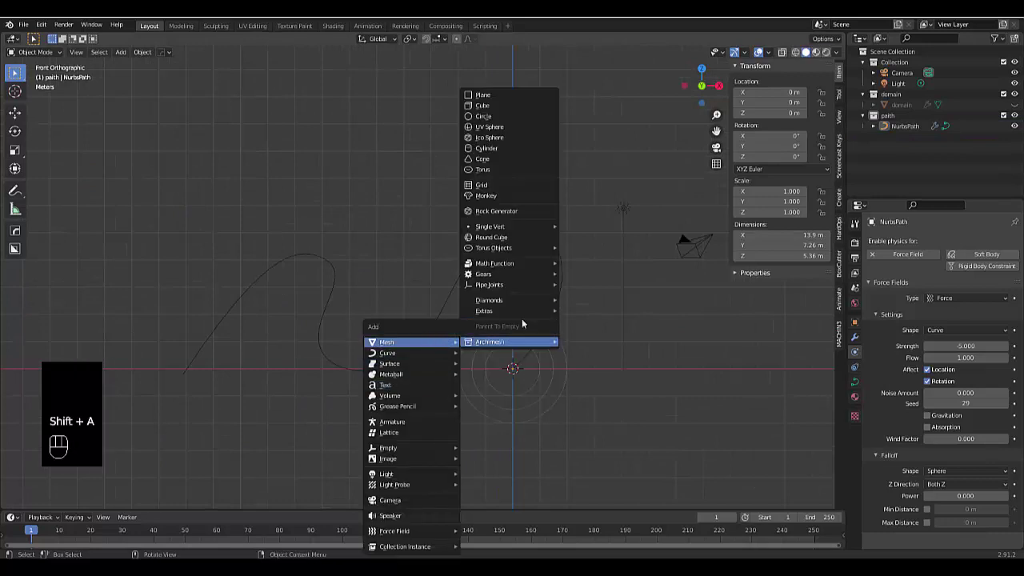
{"action": "left_click", "coordinate": [495, 127]}
{"action": "scroll", "coordinate": [521, 384], "scroll_direction": "up", "scroll_amount": 3}
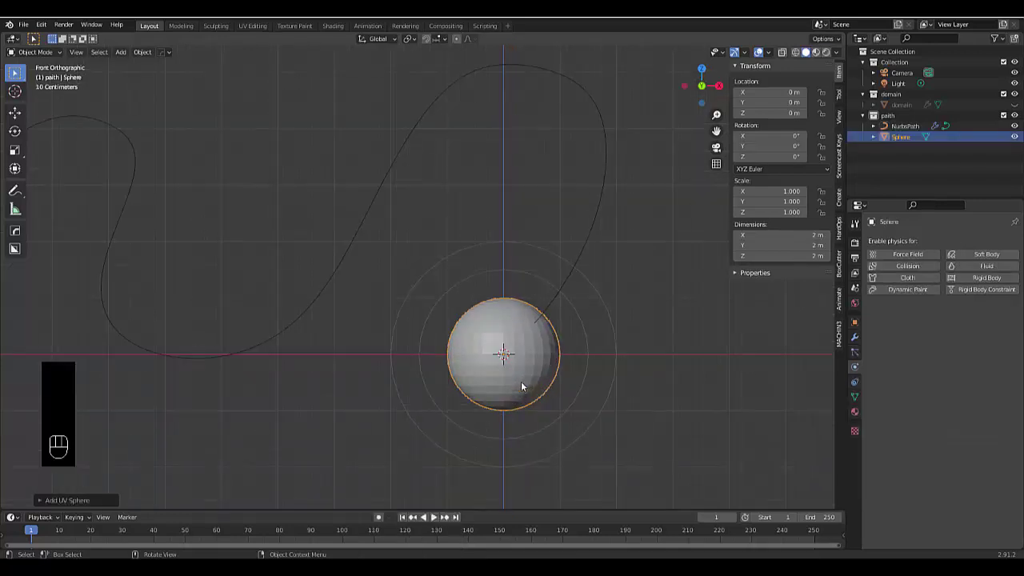
{"action": "right_click", "coordinate": [516, 376]}
{"action": "left_click", "coordinate": [515, 375]}
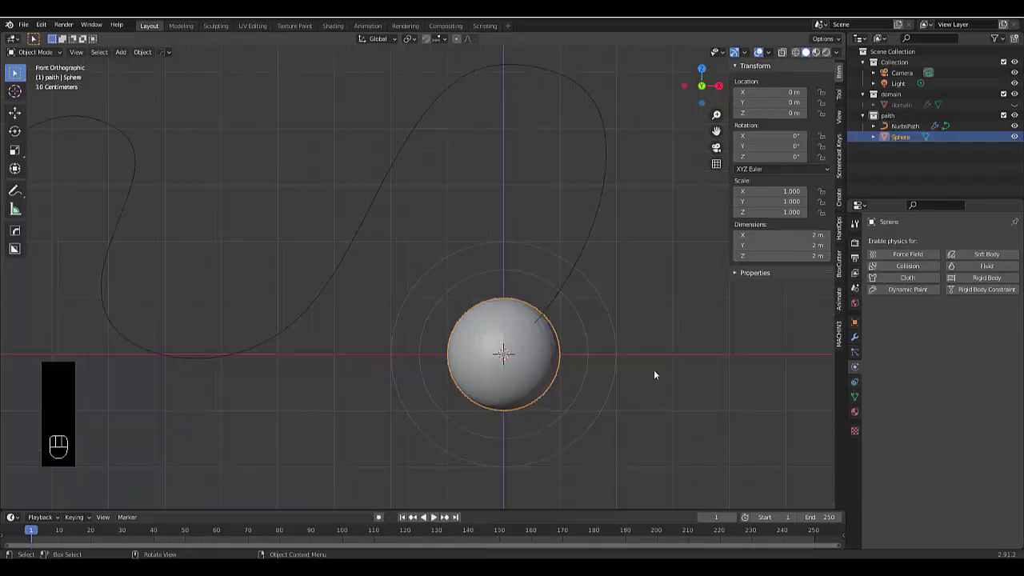
Cancel a scale on the sphere and bring up the Apply transforms menu
{"action": "key", "text": "s"}
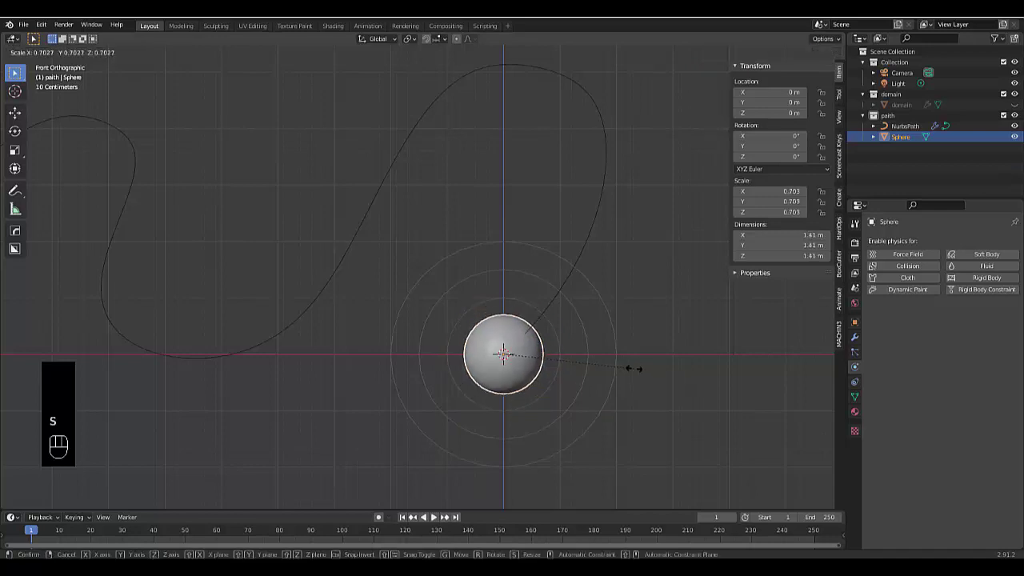
{"action": "right_click", "coordinate": [640, 370]}
{"action": "scroll", "coordinate": [631, 376], "scroll_direction": "down", "scroll_amount": 3}
{"action": "scroll", "coordinate": [596, 384], "scroll_direction": "down", "scroll_amount": 1}
{"action": "key", "text": "ctrl+a"}
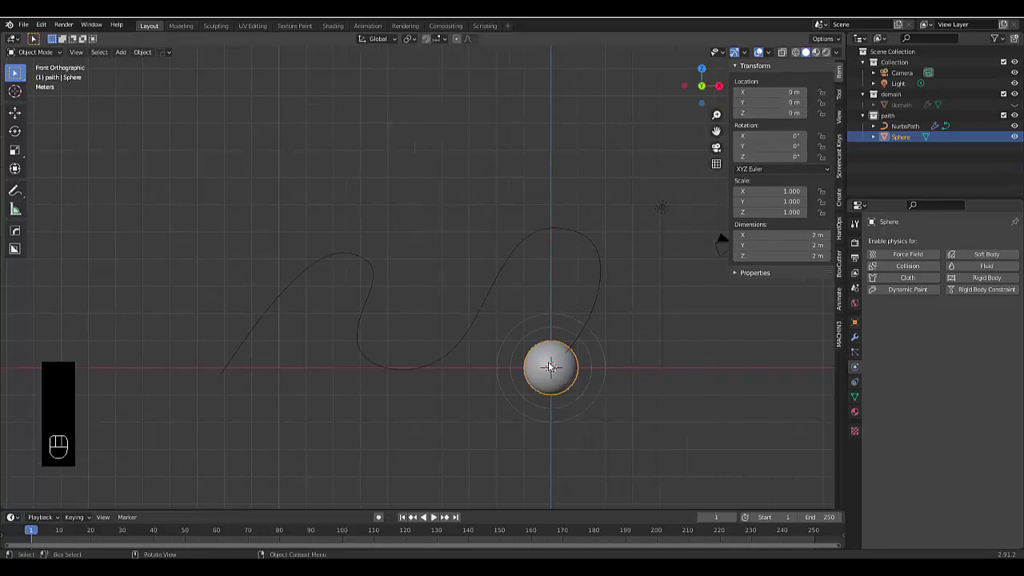
{"action": "scroll", "coordinate": [544, 380], "scroll_direction": "up", "scroll_amount": 3}
{"action": "scroll", "coordinate": [535, 384], "scroll_direction": "down", "scroll_amount": 5}
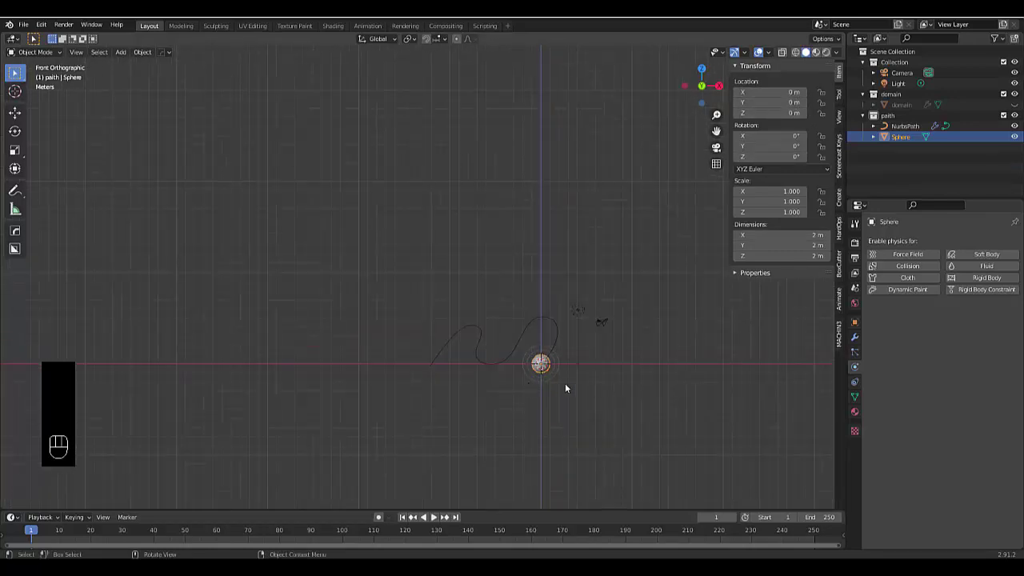
{"action": "scroll", "coordinate": [567, 391], "scroll_direction": "up", "scroll_amount": 6}
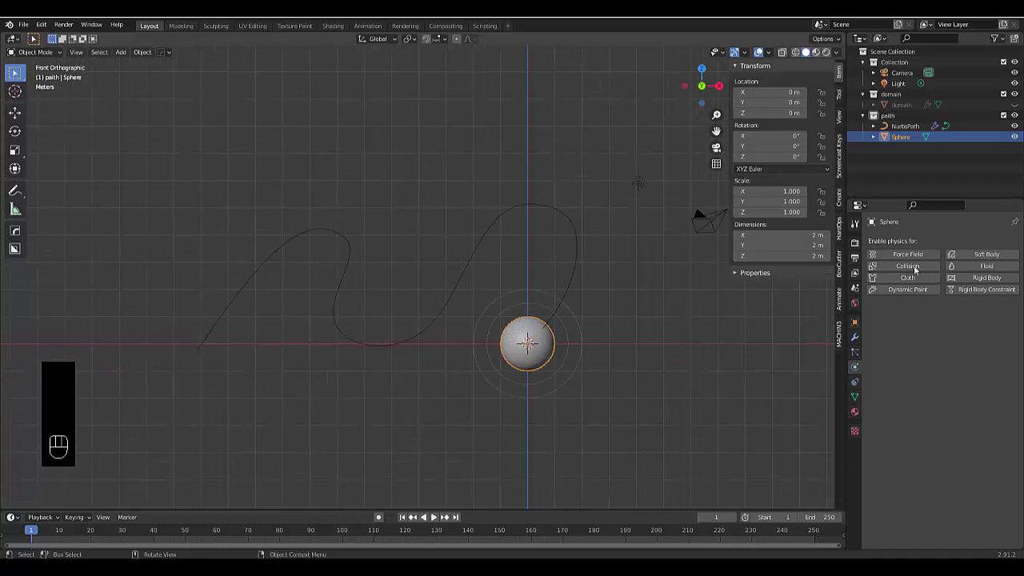
Create a new collection in the Outliner and name it 'flow'
{"action": "right_click", "coordinate": [916, 160]}
{"action": "left_click", "coordinate": [912, 157]}
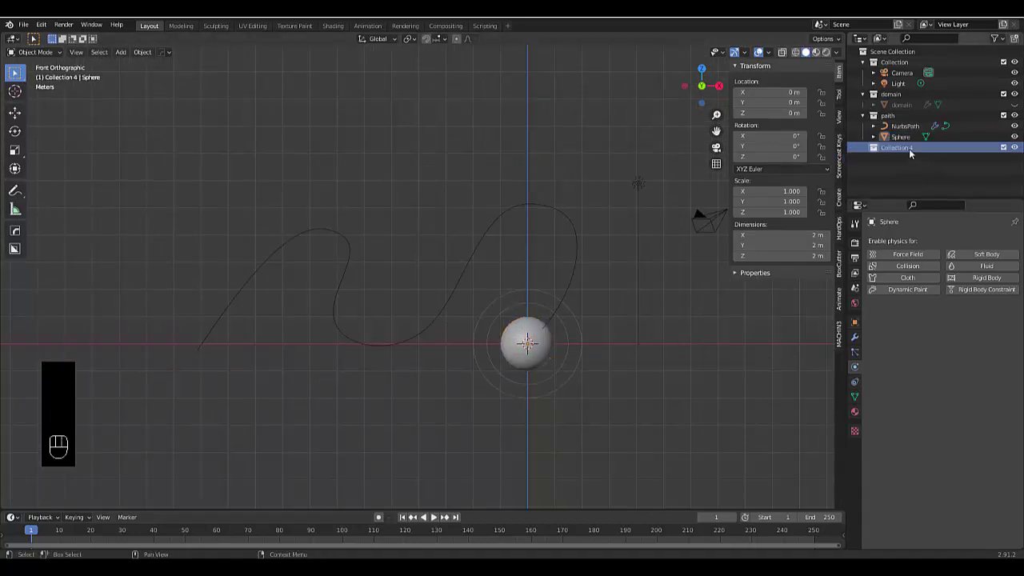
{"action": "double_click", "coordinate": [908, 148]}
{"action": "key", "text": "BackSpace"}
{"action": "type", "text": "flow"}
{"action": "key", "text": "Return"}
Move the Sphere into the flow collection and rename it 'flow'
{"action": "left_click", "coordinate": [902, 136]}
{"action": "left_click_drag", "start_coordinate": [912, 147], "coordinate": [910, 146]}
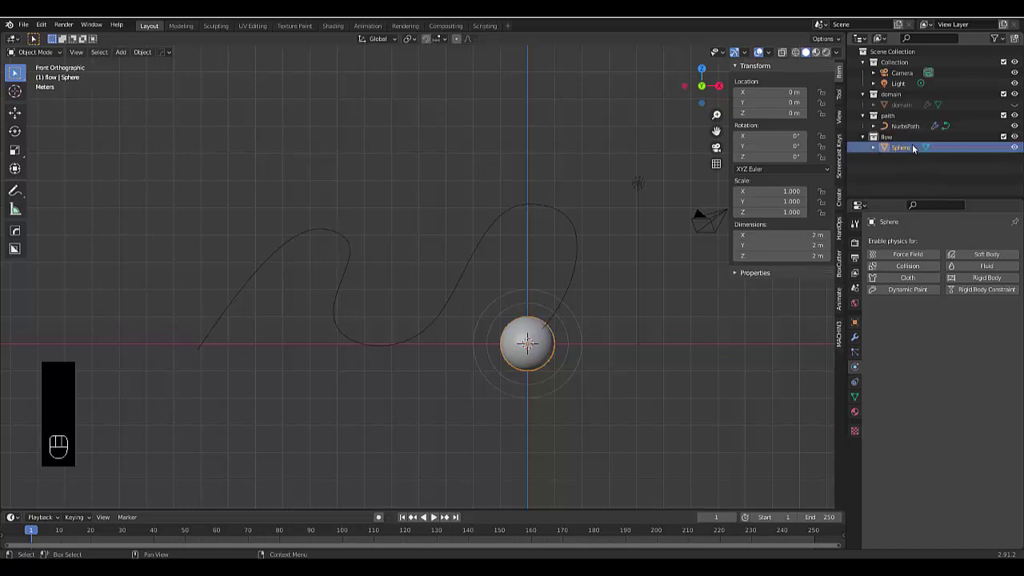
{"action": "double_click", "coordinate": [910, 147]}
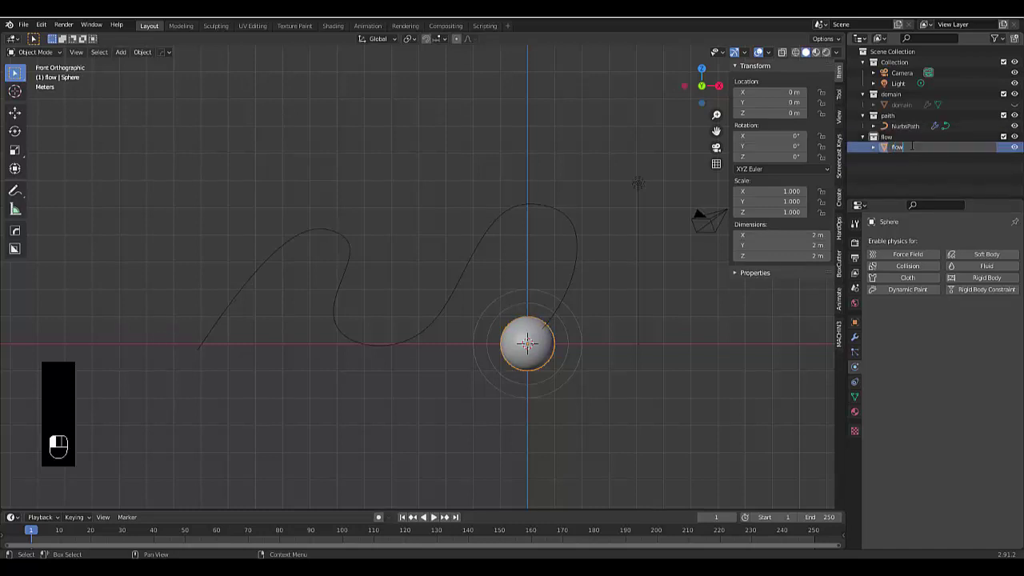
{"action": "type", "text": "flow"}
{"action": "key", "text": "Return"}
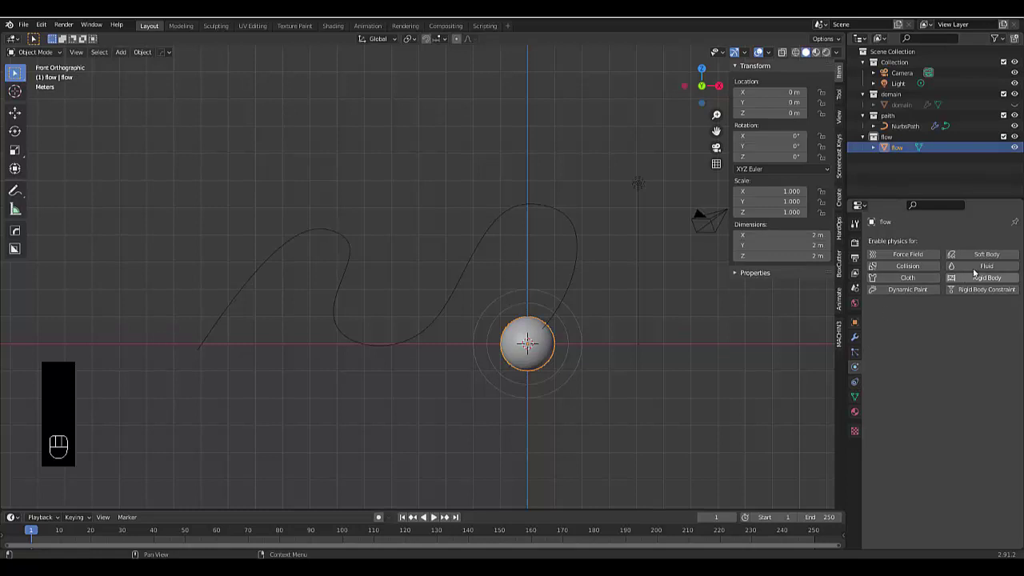
Add Fluid physics as a Flow with Flow Type Liquid and Flow Behavior Geometry
{"action": "left_click", "coordinate": [973, 268]}
{"action": "left_click", "coordinate": [964, 321]}
{"action": "left_click", "coordinate": [949, 357]}
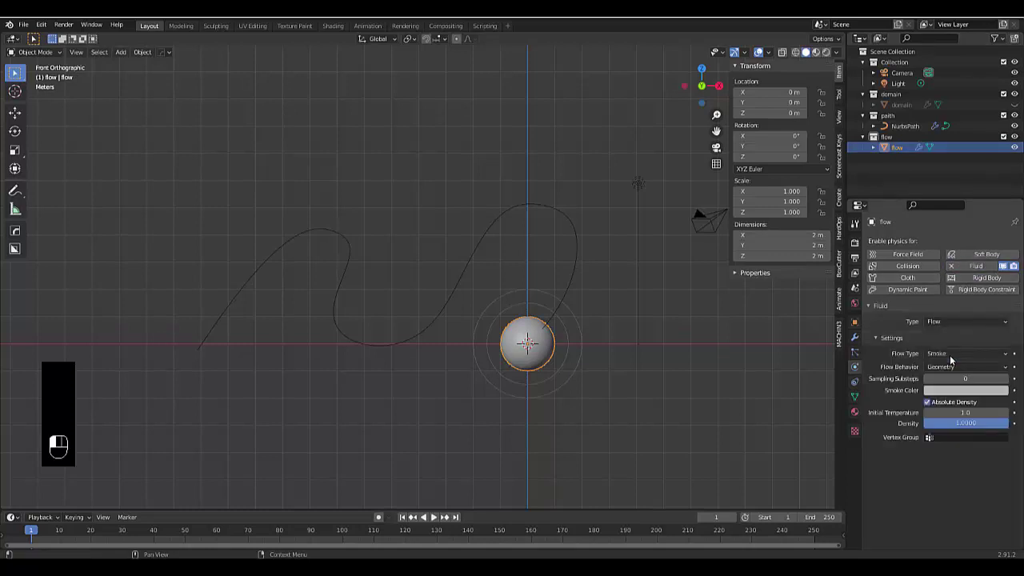
{"action": "left_click", "coordinate": [953, 353]}
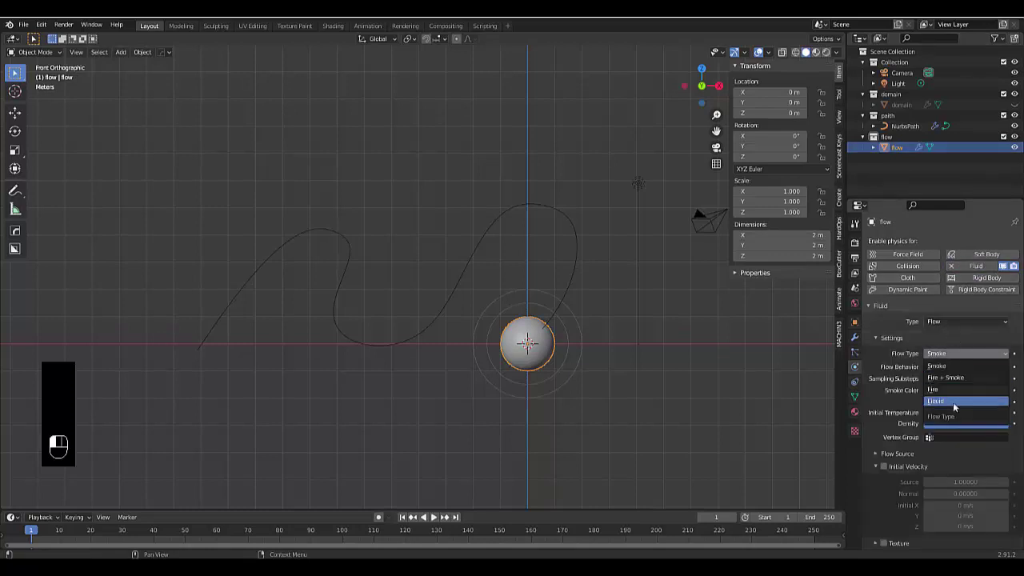
{"action": "left_click", "coordinate": [953, 402]}
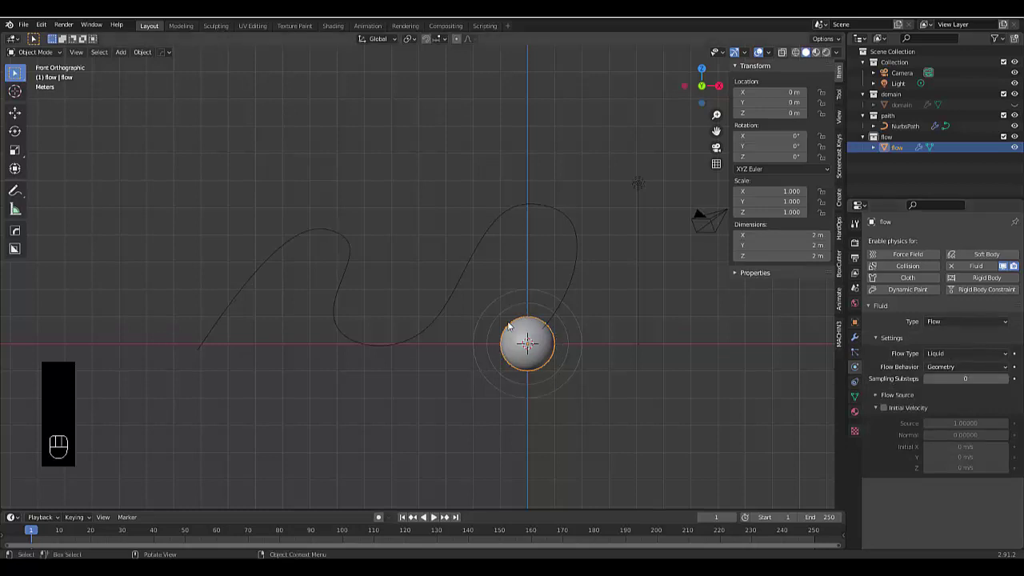
{"action": "left_click", "coordinate": [984, 366]}
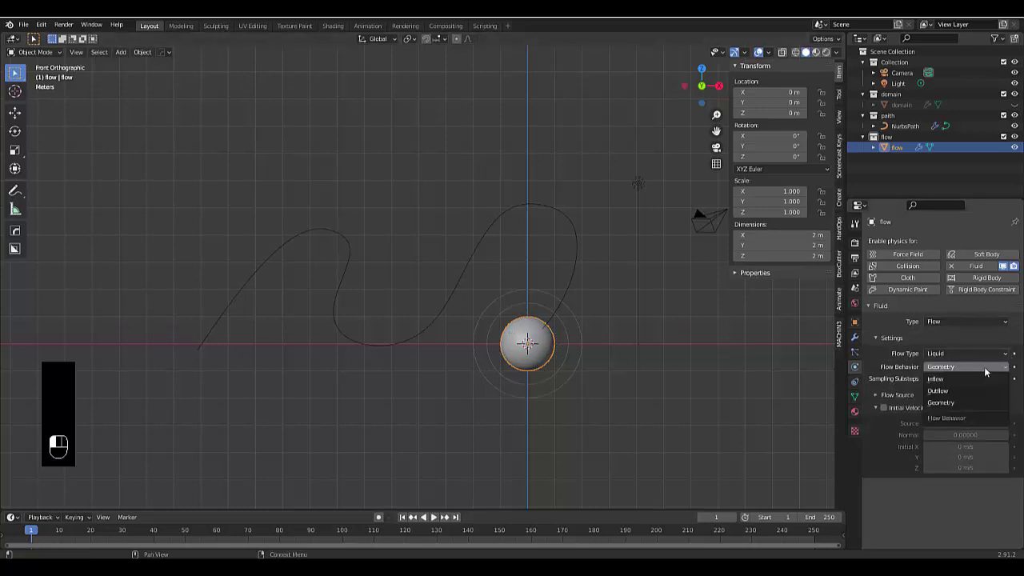
{"action": "left_click", "coordinate": [972, 377]}
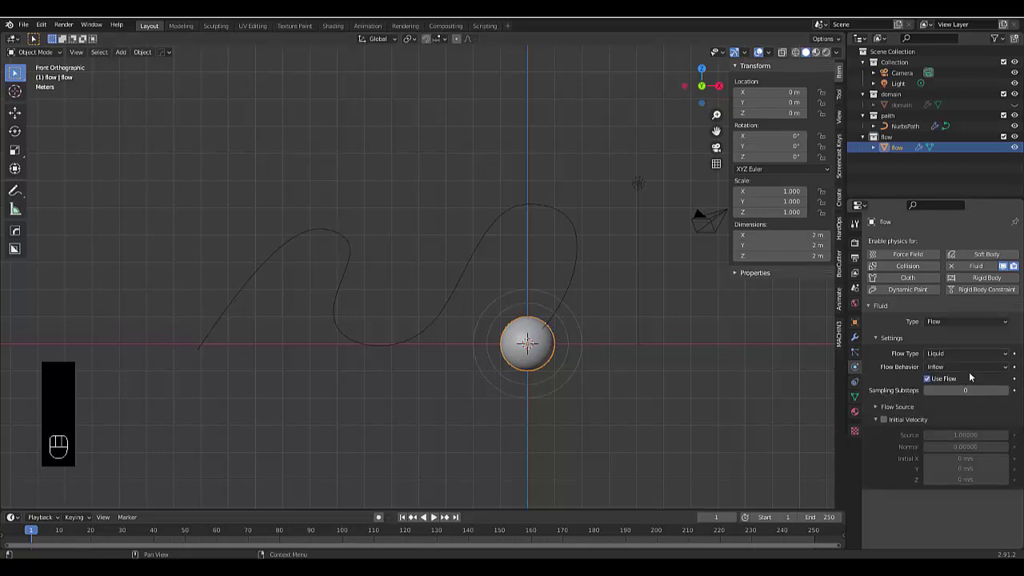
{"action": "left_click", "coordinate": [963, 364]}
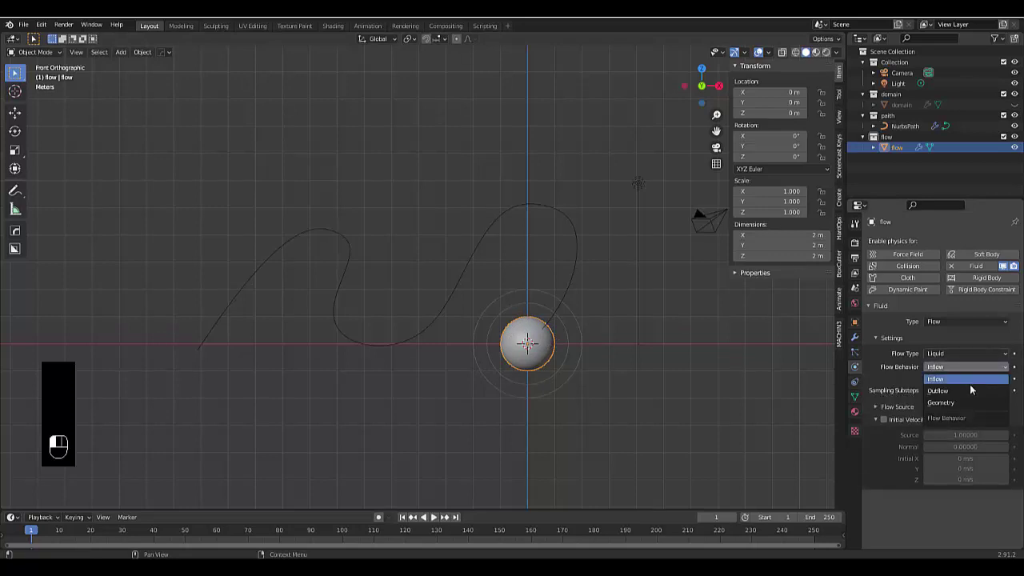
{"action": "left_click", "coordinate": [950, 361]}
{"action": "left_click", "coordinate": [950, 362]}
{"action": "left_click", "coordinate": [946, 396]}
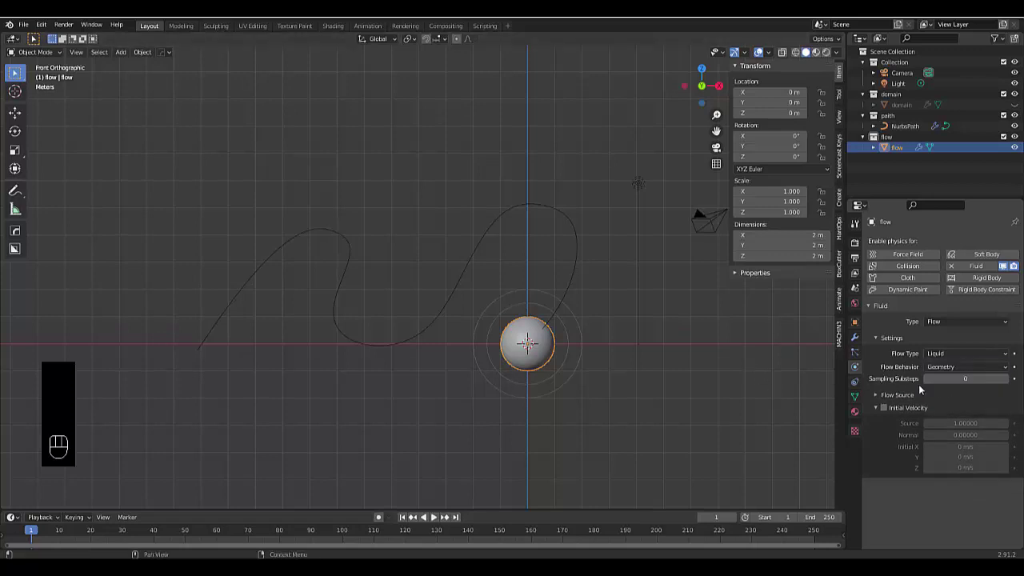
Recentre the view on the sphere and curve and unhide the domain object
{"action": "scroll", "coordinate": [319, 407], "scroll_direction": "down", "scroll_amount": 3}
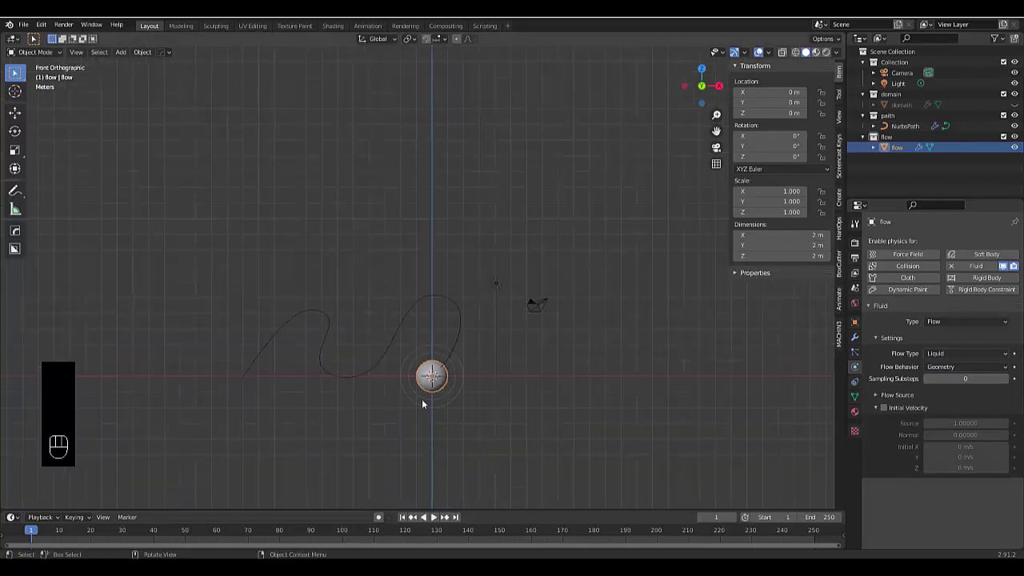
{"action": "scroll", "coordinate": [428, 399], "scroll_direction": "down", "scroll_amount": 2}
{"action": "middle_click_drag", "start_coordinate": [347, 428], "coordinate": [485, 361], "text": "shift"}
{"action": "scroll", "coordinate": [485, 360], "scroll_direction": "up", "scroll_amount": 4}
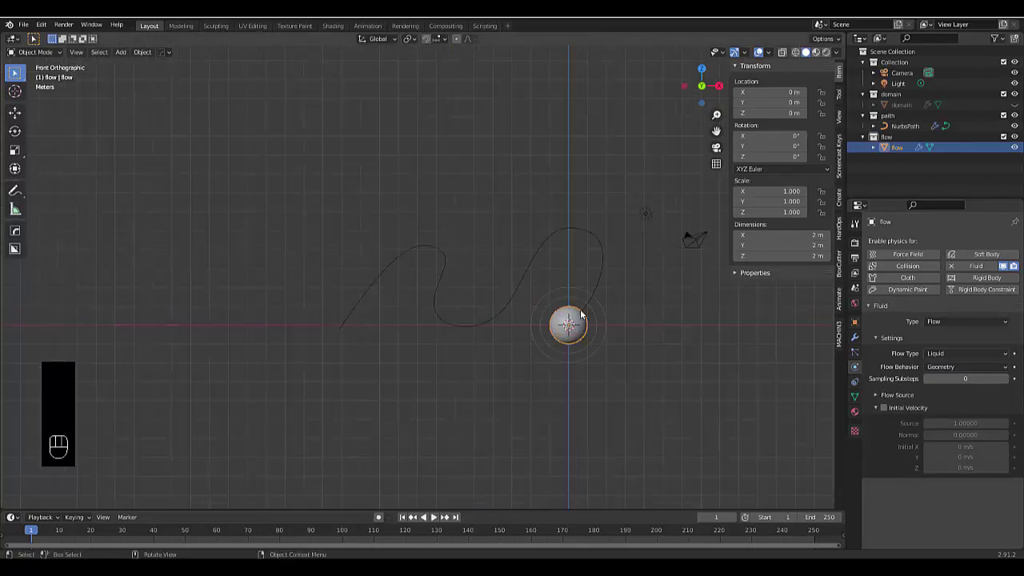
{"action": "scroll", "coordinate": [581, 315], "scroll_direction": "up", "scroll_amount": 4}
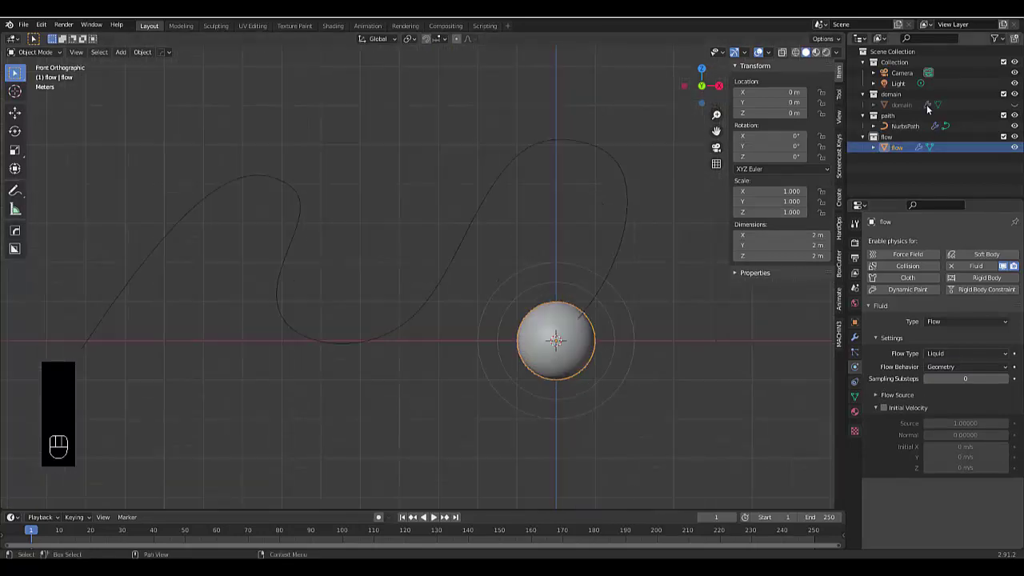
{"action": "left_click", "coordinate": [1014, 105]}
{"action": "scroll", "coordinate": [495, 357], "scroll_direction": "down", "scroll_amount": 5}
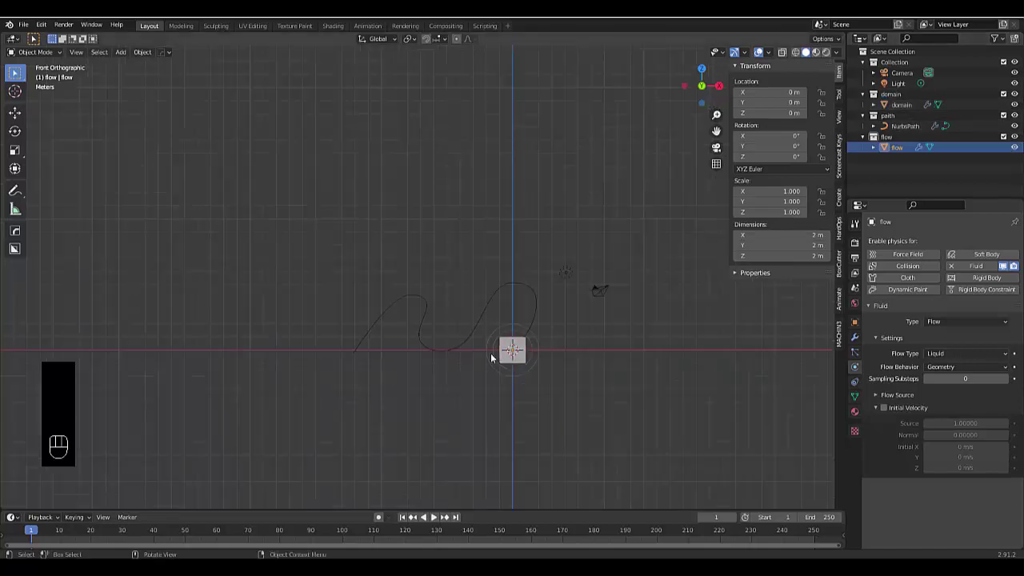
Scale the domain up to 4.929 and move it over the curve in wireframe view
{"action": "key", "text": "s"}
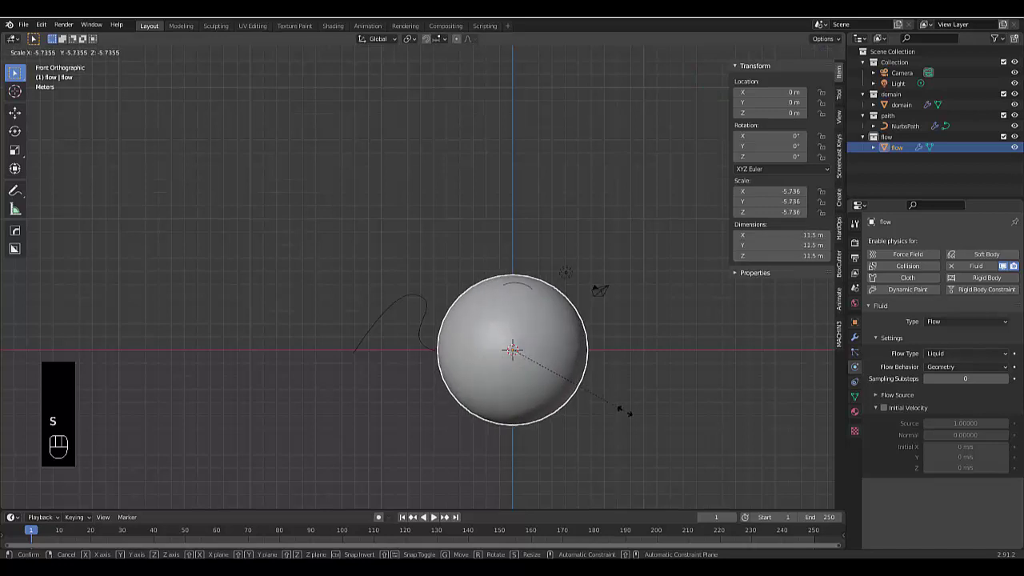
{"action": "right_click", "coordinate": [537, 351]}
{"action": "left_click", "coordinate": [901, 104]}
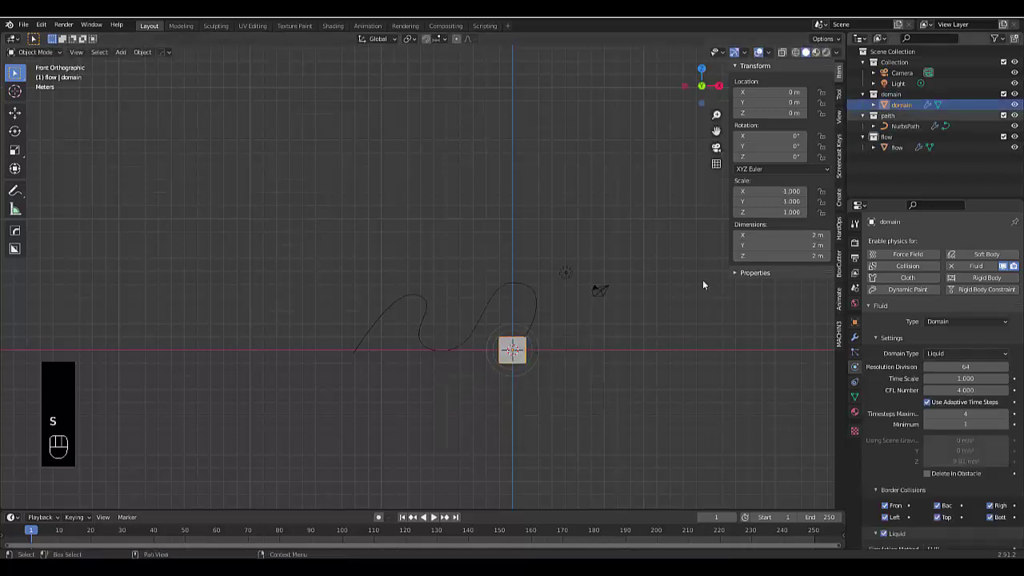
{"action": "key", "text": "s"}
{"action": "left_click", "coordinate": [400, 404]}
{"action": "left_click", "coordinate": [795, 52]}
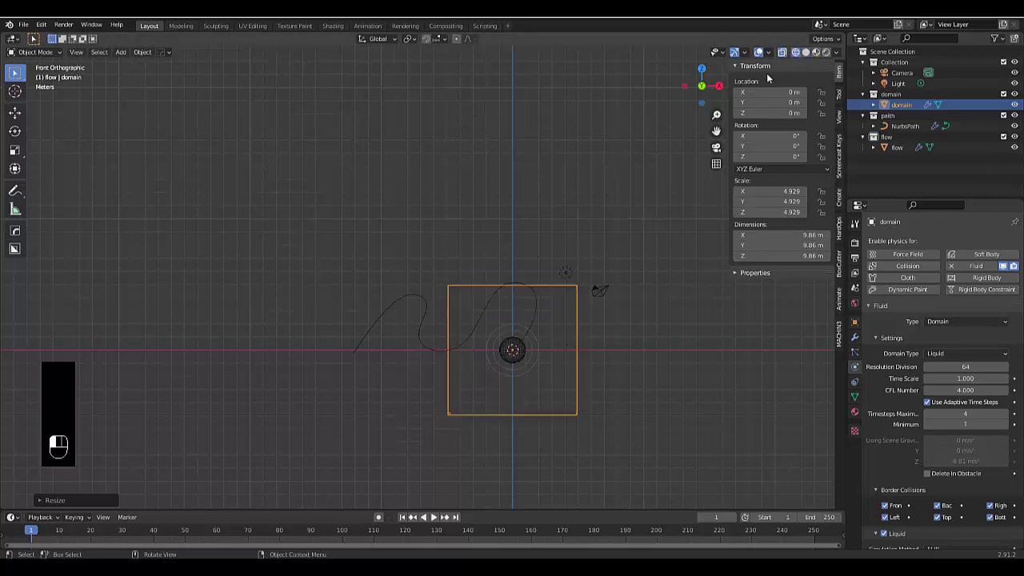
{"action": "key", "text": "g"}
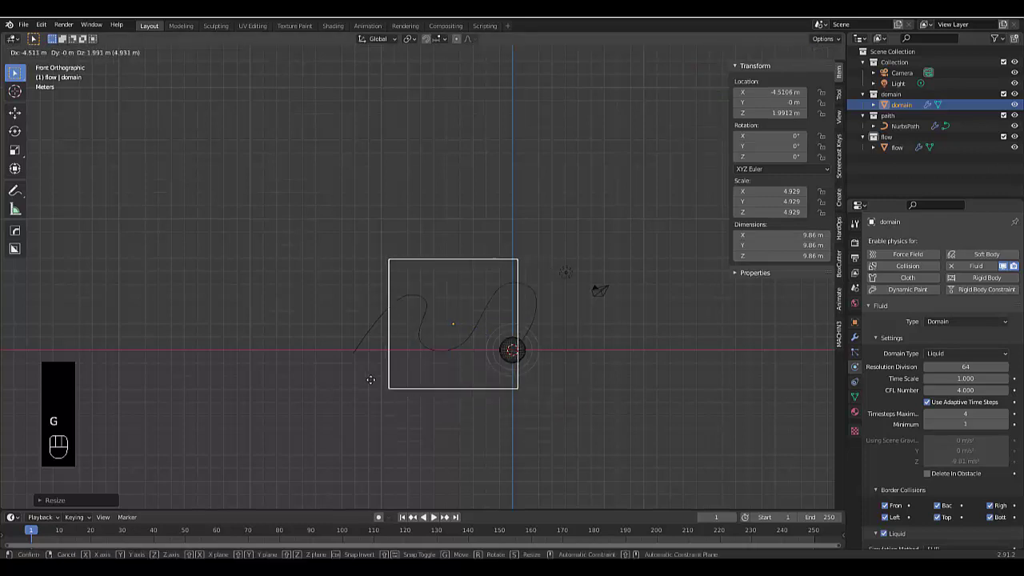
{"action": "left_click", "coordinate": [377, 379]}
Stretch the domain along X to enclose the curve, checking the fit from side and front
{"action": "key", "text": "s"}
{"action": "key", "text": "x"}
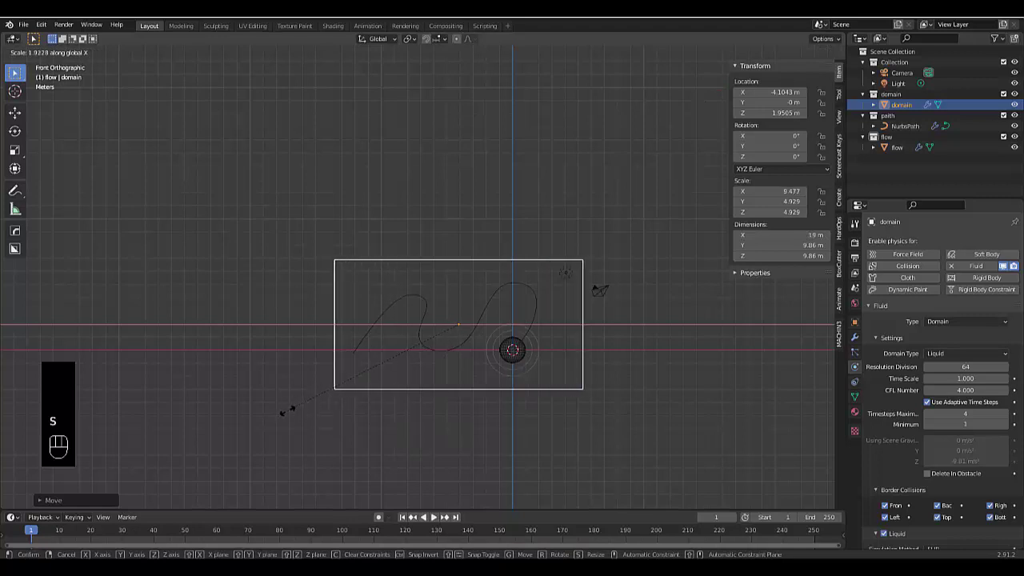
{"action": "left_click", "coordinate": [290, 410]}
{"action": "key", "text": "KP_3"}
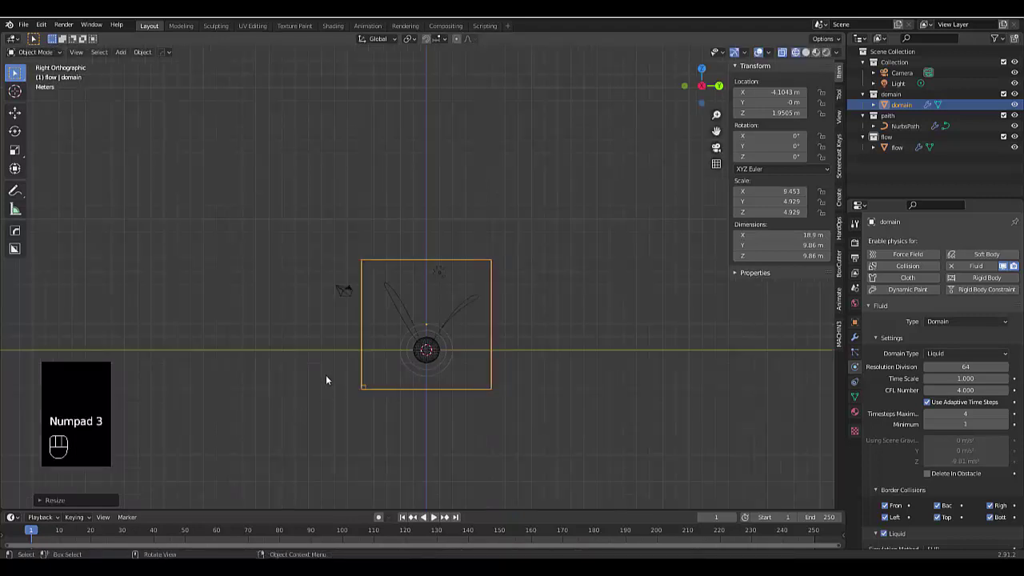
{"action": "key", "text": "s"}
{"action": "key", "text": "y"}
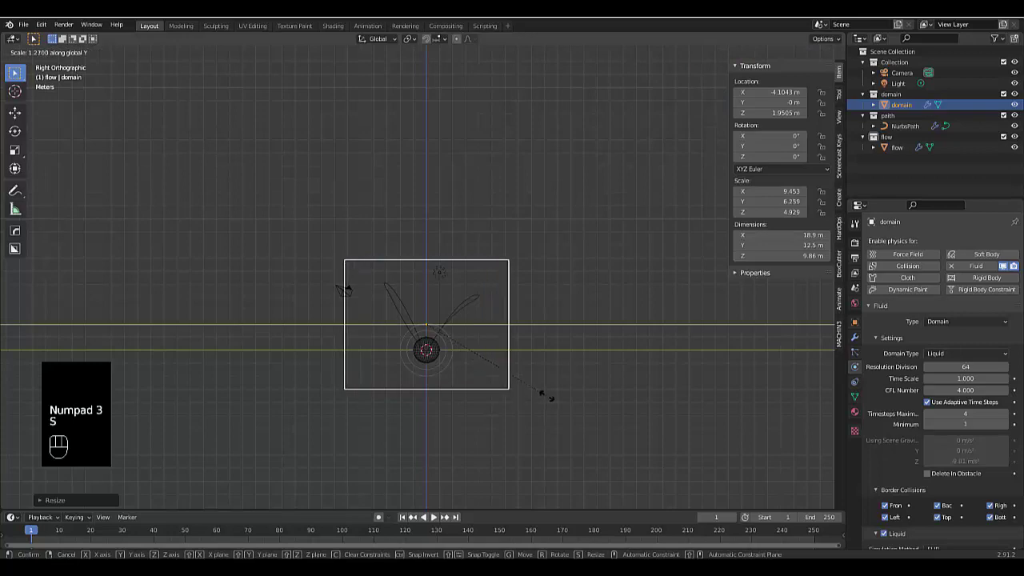
{"action": "right_click", "coordinate": [537, 396]}
{"action": "scroll", "coordinate": [463, 333], "scroll_direction": "up", "scroll_amount": 5}
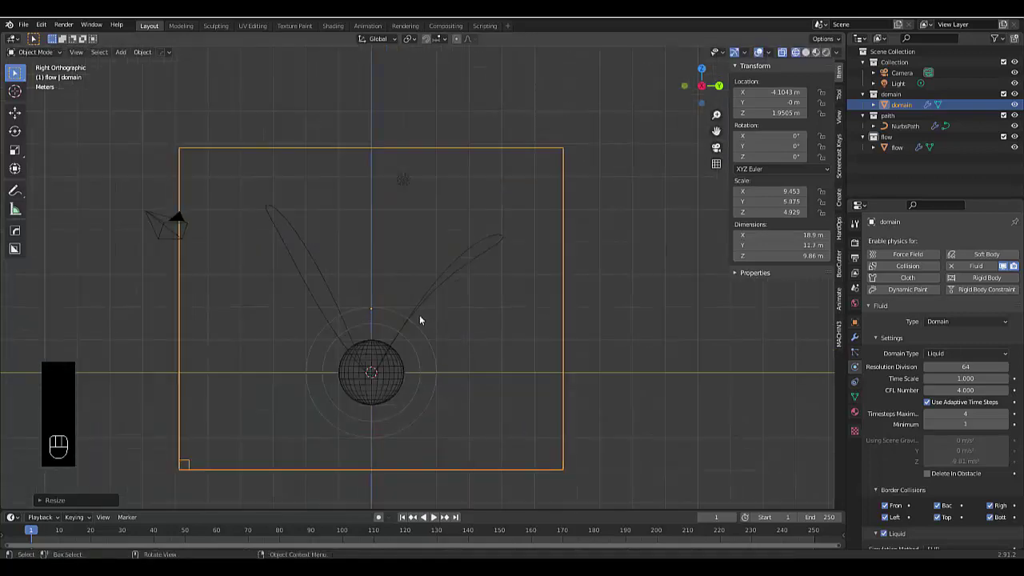
{"action": "middle_click_drag", "start_coordinate": [418, 318], "coordinate": [309, 333]}
{"action": "key", "text": "KP_1"}
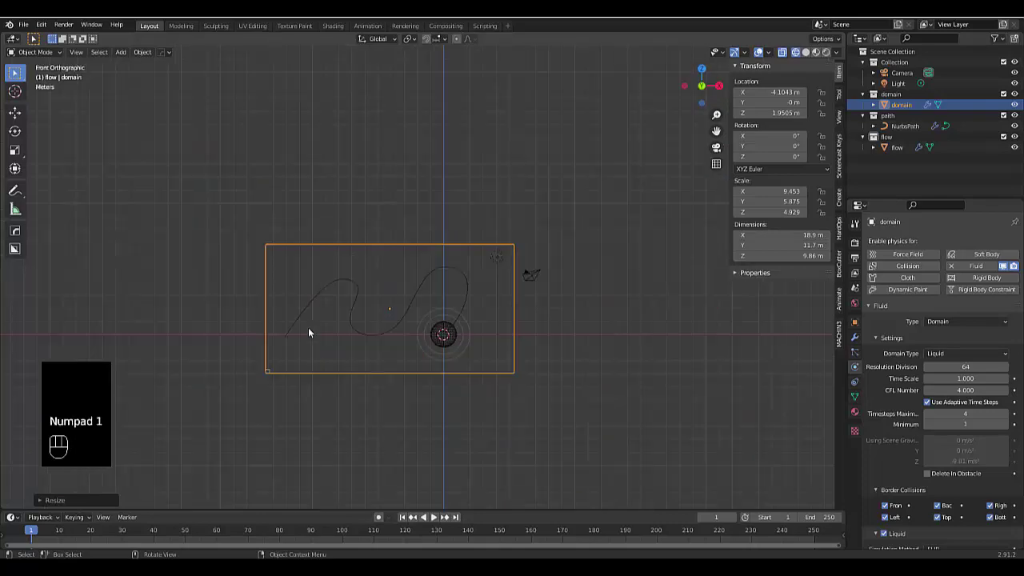
{"action": "scroll", "coordinate": [323, 359], "scroll_direction": "up", "scroll_amount": 4}
{"action": "scroll", "coordinate": [233, 360], "scroll_direction": "up", "scroll_amount": 3}
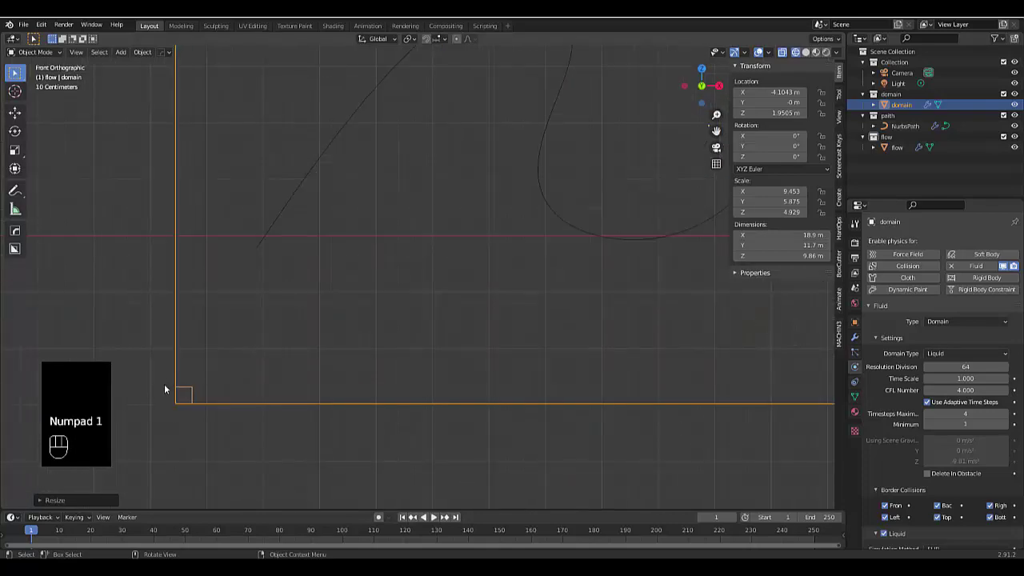
{"action": "scroll", "coordinate": [239, 410], "scroll_direction": "down", "scroll_amount": 6}
{"action": "scroll", "coordinate": [400, 368], "scroll_direction": "up", "scroll_amount": 4}
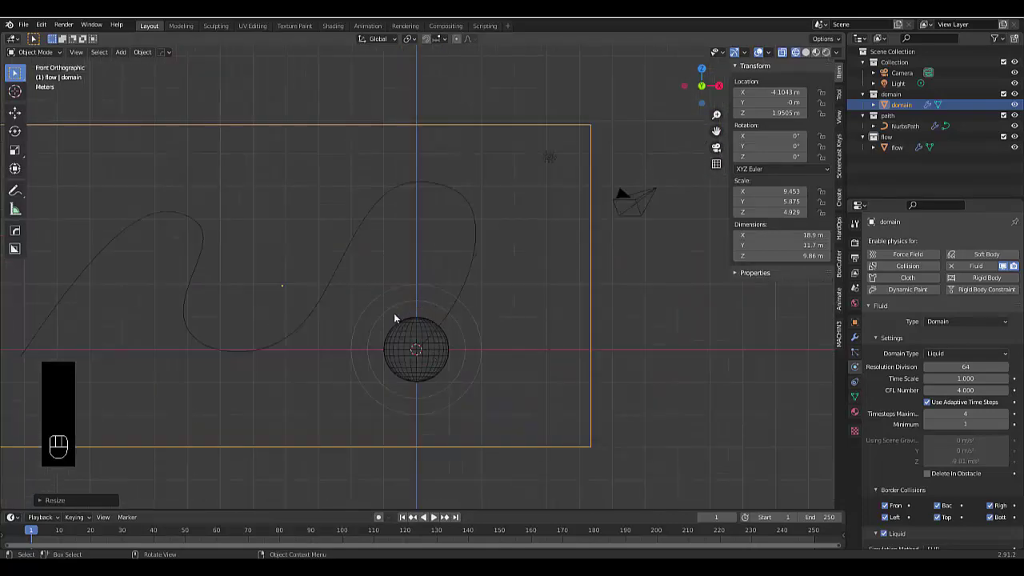
{"action": "scroll", "coordinate": [384, 329], "scroll_direction": "down", "scroll_amount": 5}
{"action": "scroll", "coordinate": [291, 373], "scroll_direction": "up", "scroll_amount": 5}
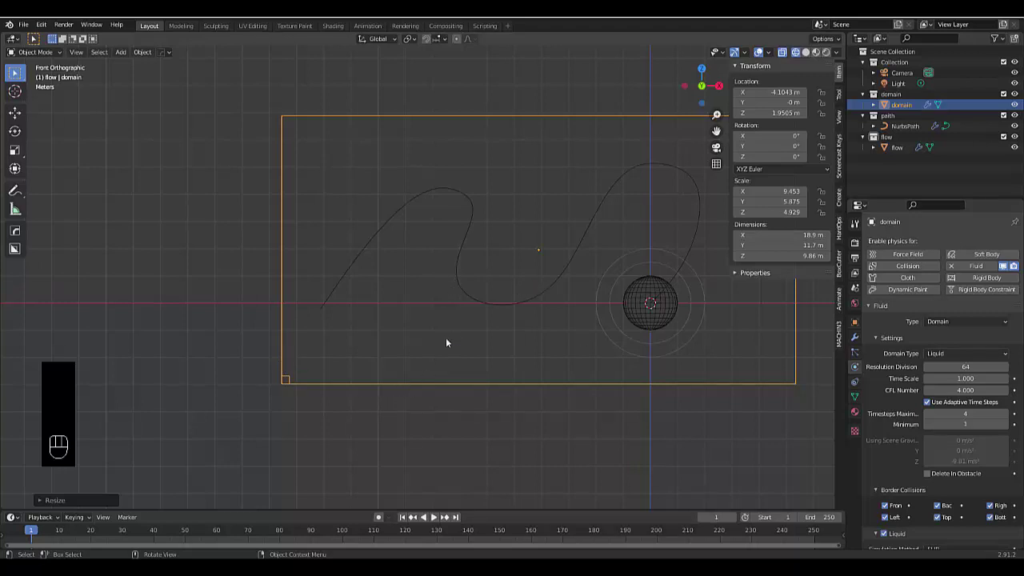
Set the domain's Gravity value under Field Weights to 0
{"action": "left_click", "coordinate": [277, 326]}
{"action": "left_click", "coordinate": [282, 327]}
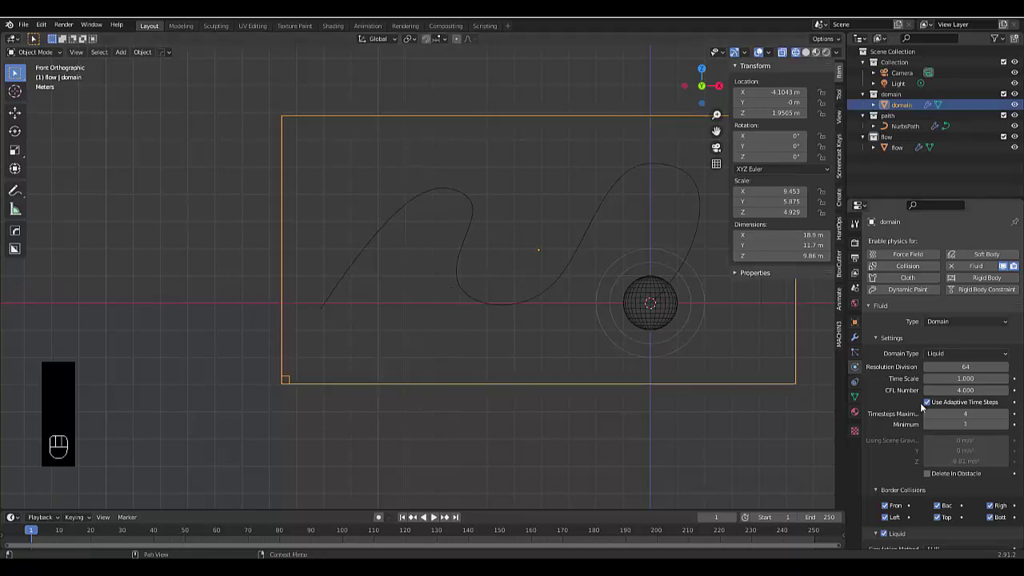
{"action": "scroll", "coordinate": [923, 397], "scroll_direction": "down", "scroll_amount": 2}
{"action": "scroll", "coordinate": [924, 392], "scroll_direction": "down", "scroll_amount": 10}
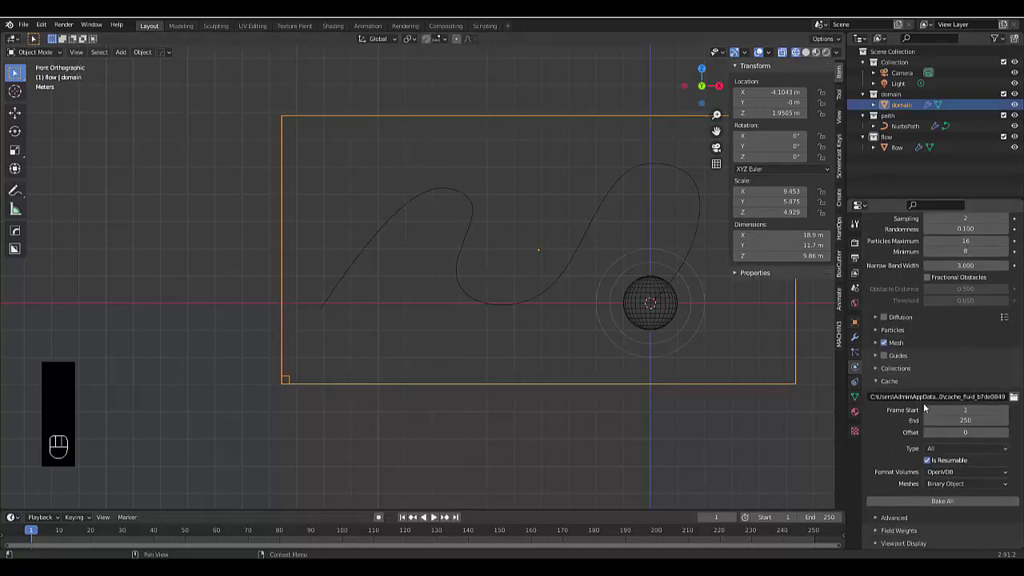
{"action": "left_click", "coordinate": [908, 533]}
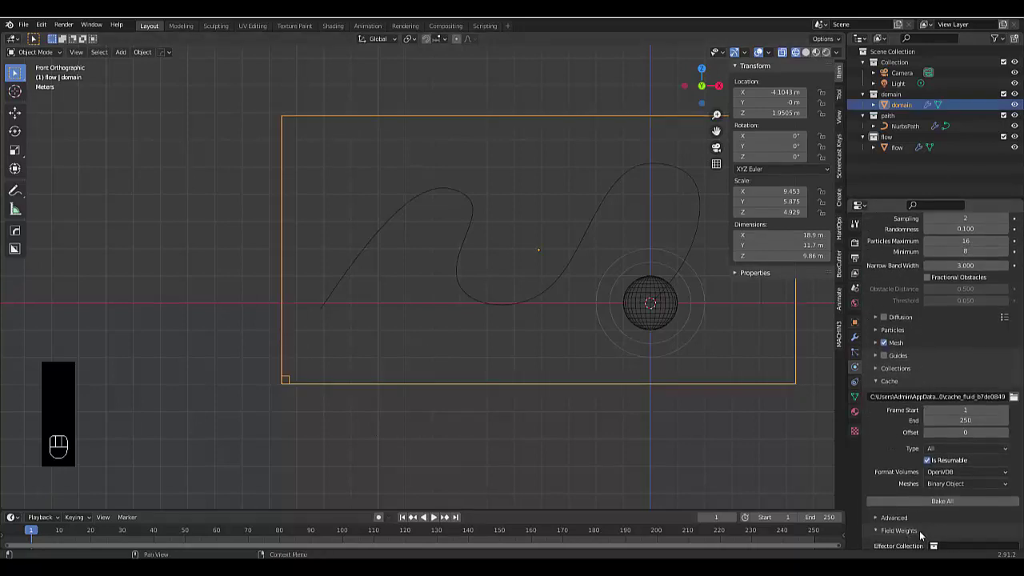
{"action": "scroll", "coordinate": [920, 533], "scroll_direction": "down", "scroll_amount": 4}
{"action": "left_click", "coordinate": [969, 454]}
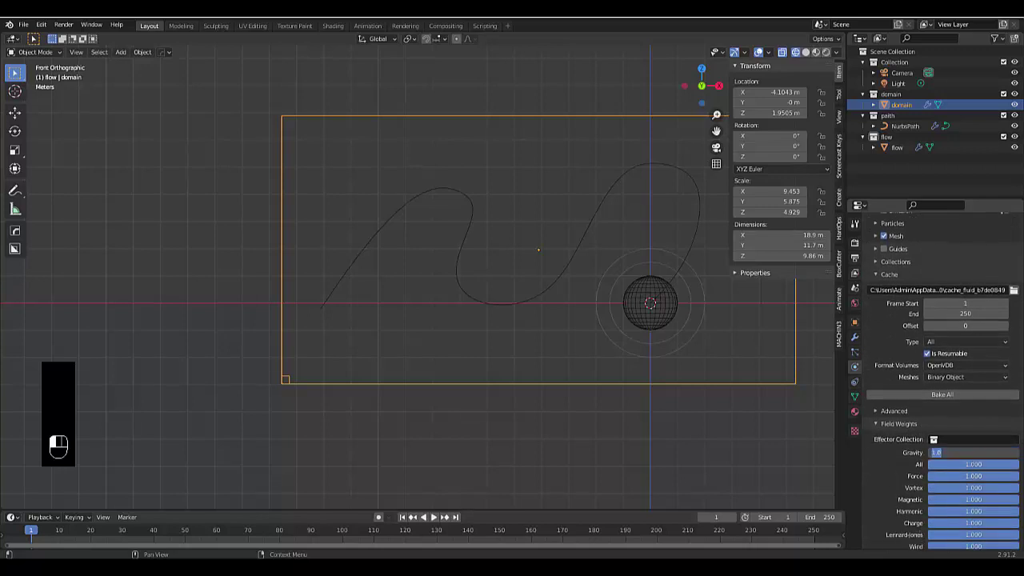
{"action": "type", "text": "0"}
{"action": "key", "text": "Return"}
{"action": "scroll", "coordinate": [969, 454], "scroll_direction": "up", "scroll_amount": 8}
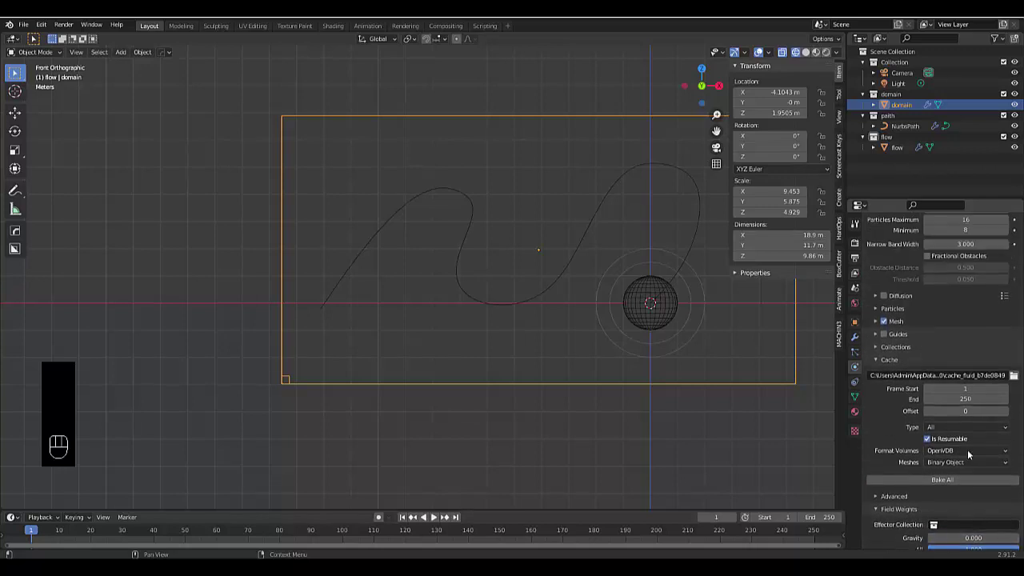
{"action": "scroll", "coordinate": [968, 453], "scroll_direction": "up", "scroll_amount": 8}
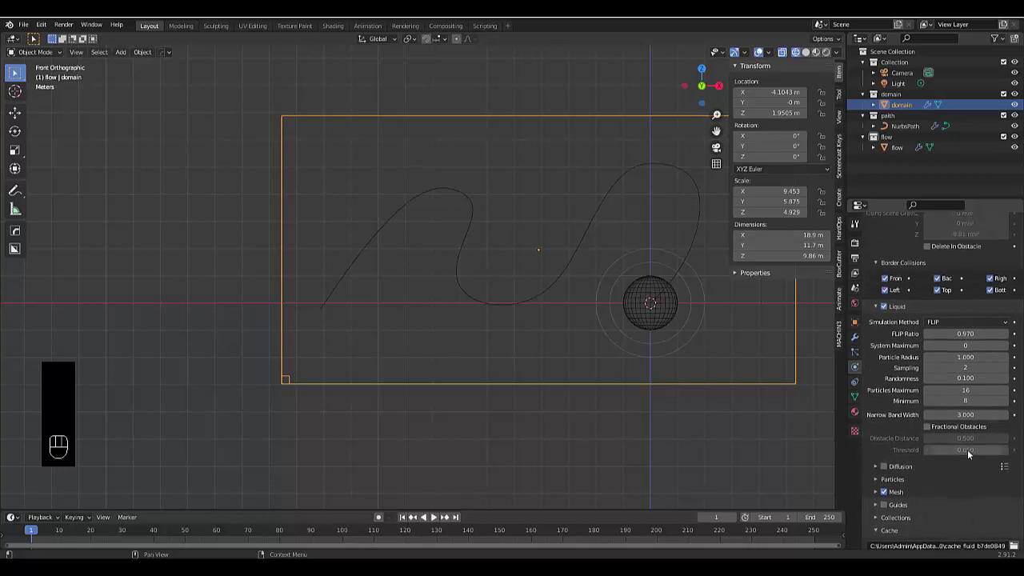
{"action": "scroll", "coordinate": [969, 444], "scroll_direction": "up", "scroll_amount": 1}
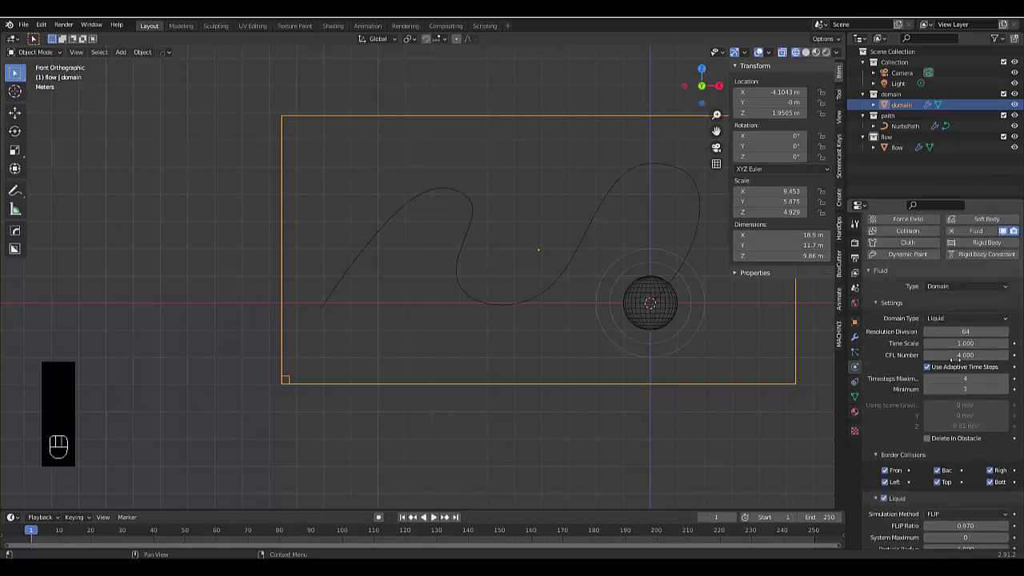
{"action": "scroll", "coordinate": [907, 422], "scroll_direction": "down", "scroll_amount": 10}
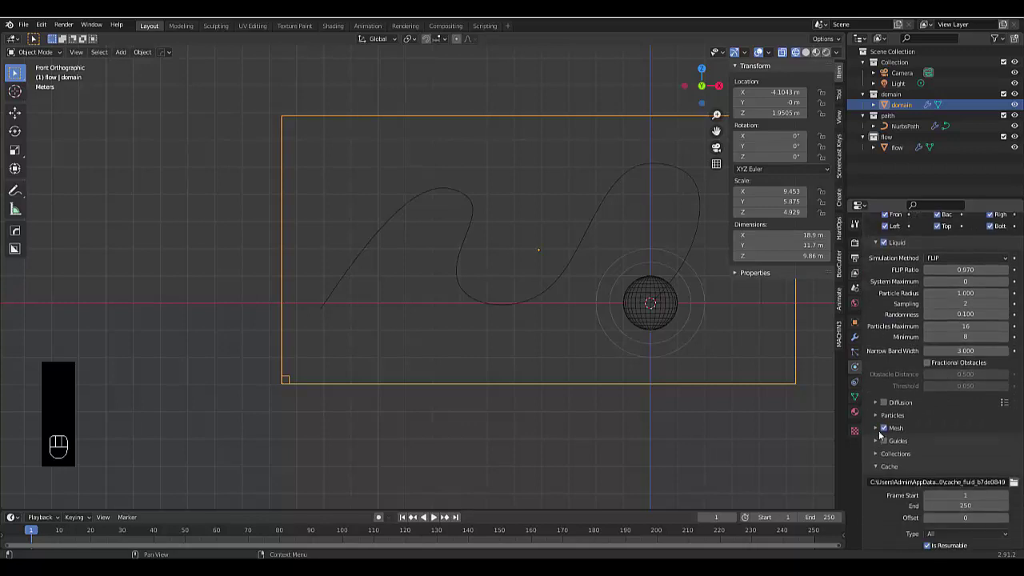
{"action": "scroll", "coordinate": [880, 430], "scroll_direction": "down", "scroll_amount": 2}
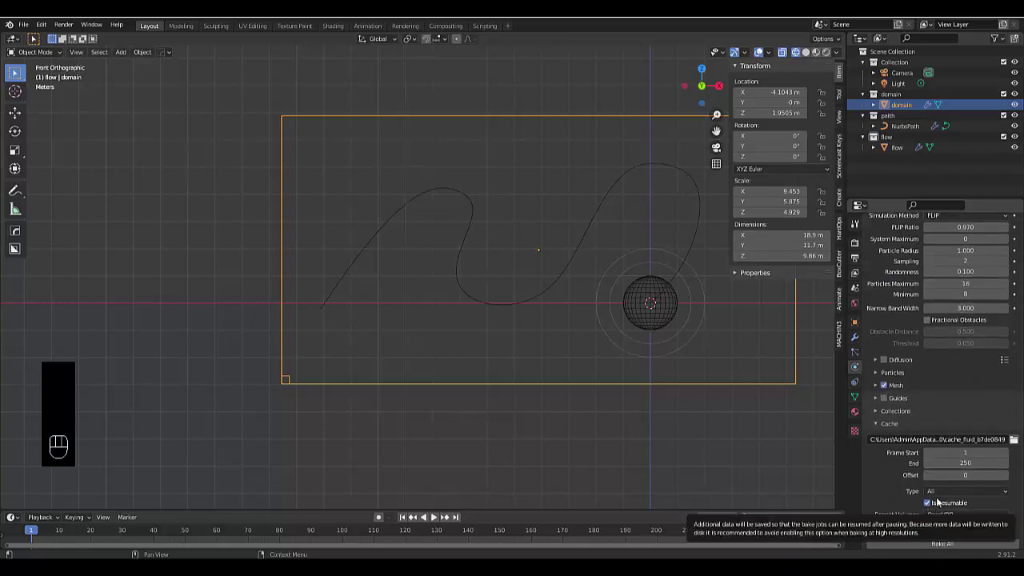
{"action": "scroll", "coordinate": [930, 509], "scroll_direction": "down", "scroll_amount": 4}
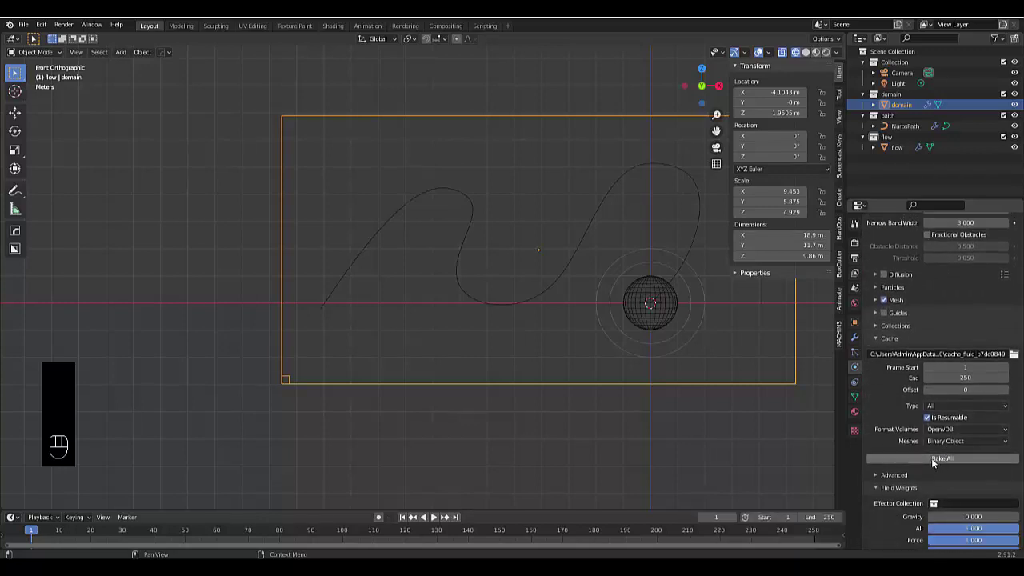
Bake All for the fluid, then view the liquid in Material Preview with Shade Smooth
{"action": "left_click", "coordinate": [931, 457]}
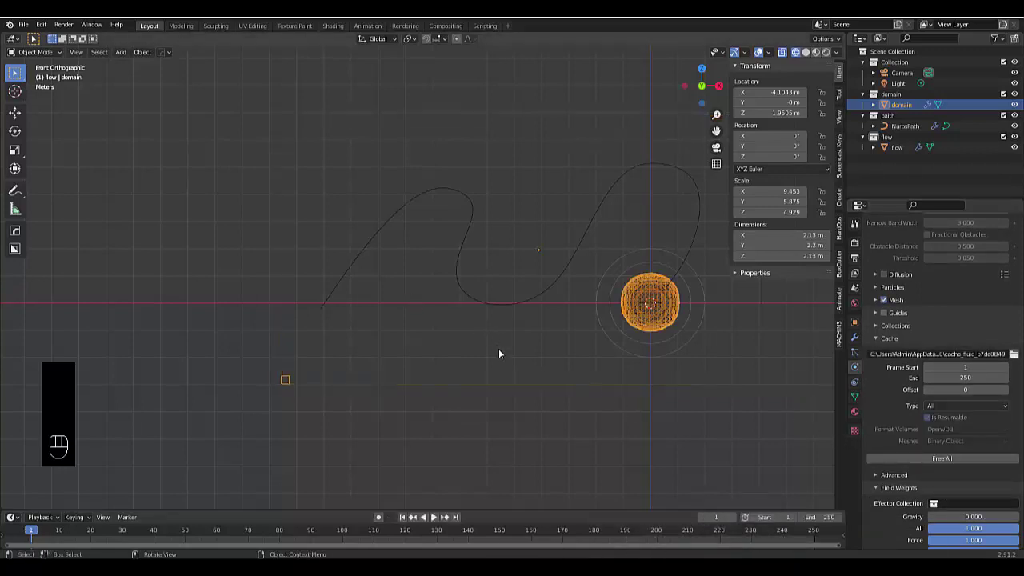
{"action": "left_click", "coordinate": [814, 51]}
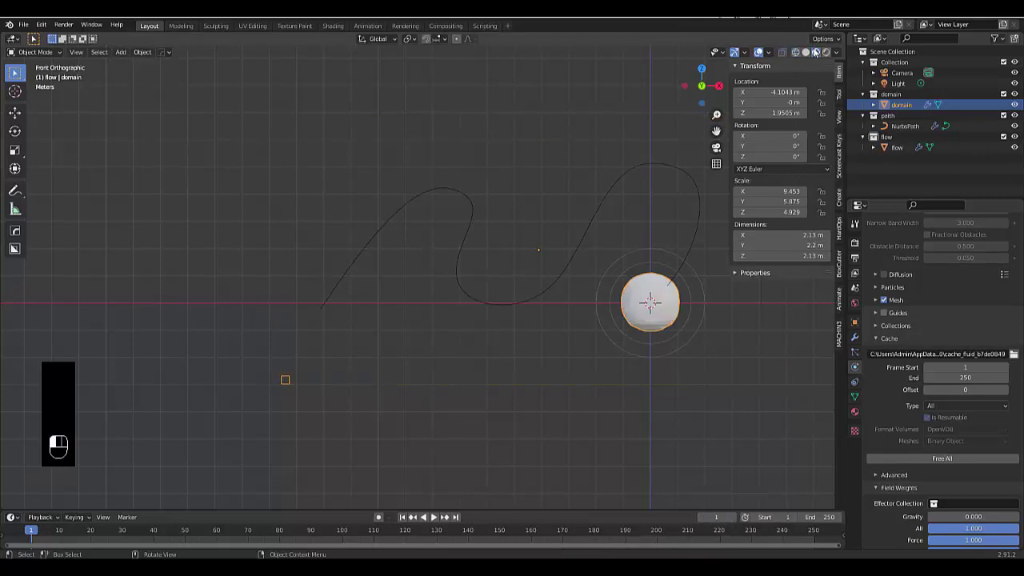
{"action": "right_click", "coordinate": [646, 313]}
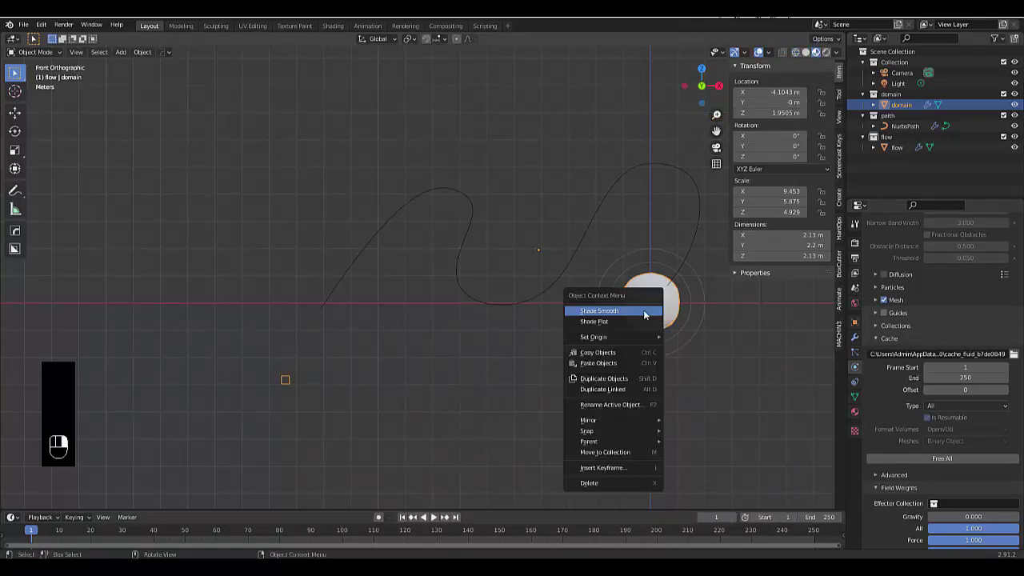
{"action": "left_click", "coordinate": [644, 314]}
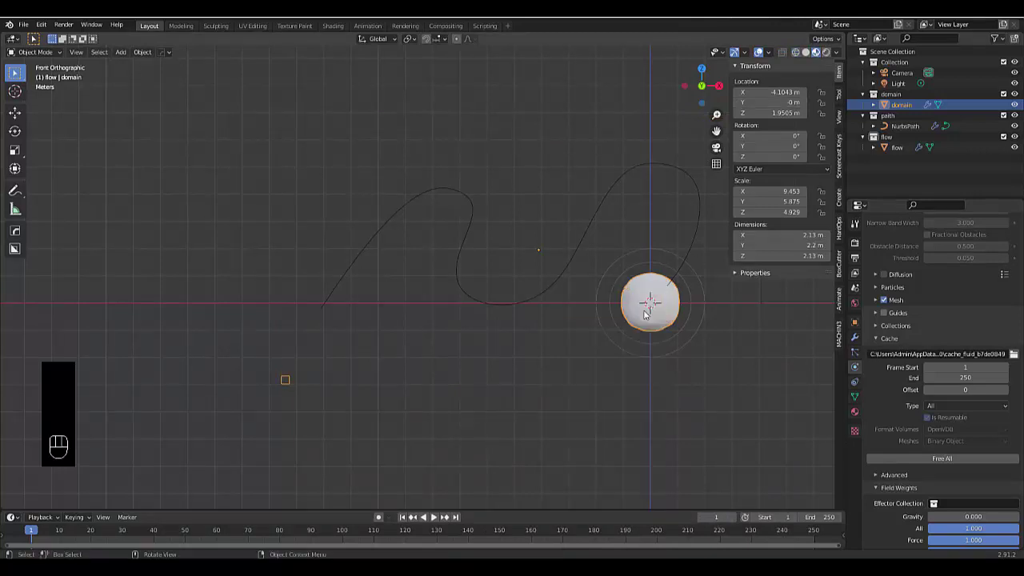
Hide the flow object and show render visibility toggles in the Outliner
{"action": "left_click", "coordinate": [1014, 148]}
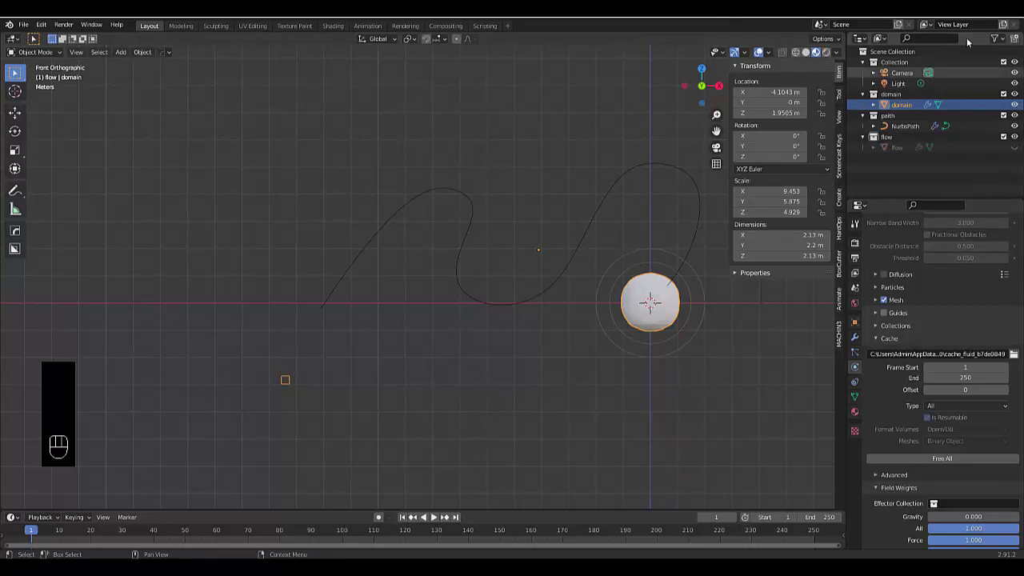
{"action": "left_click", "coordinate": [995, 40]}
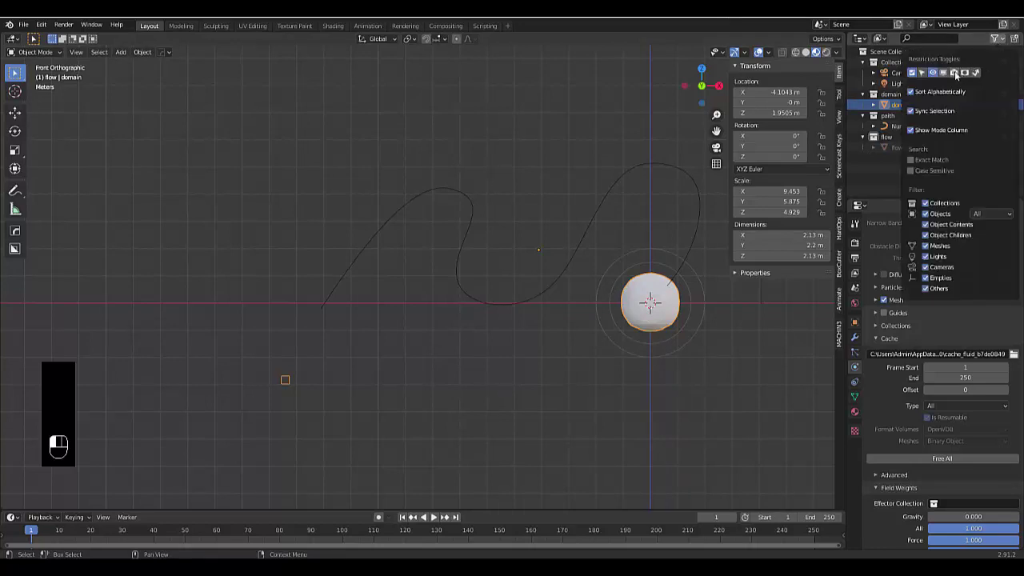
{"action": "left_click", "coordinate": [956, 74]}
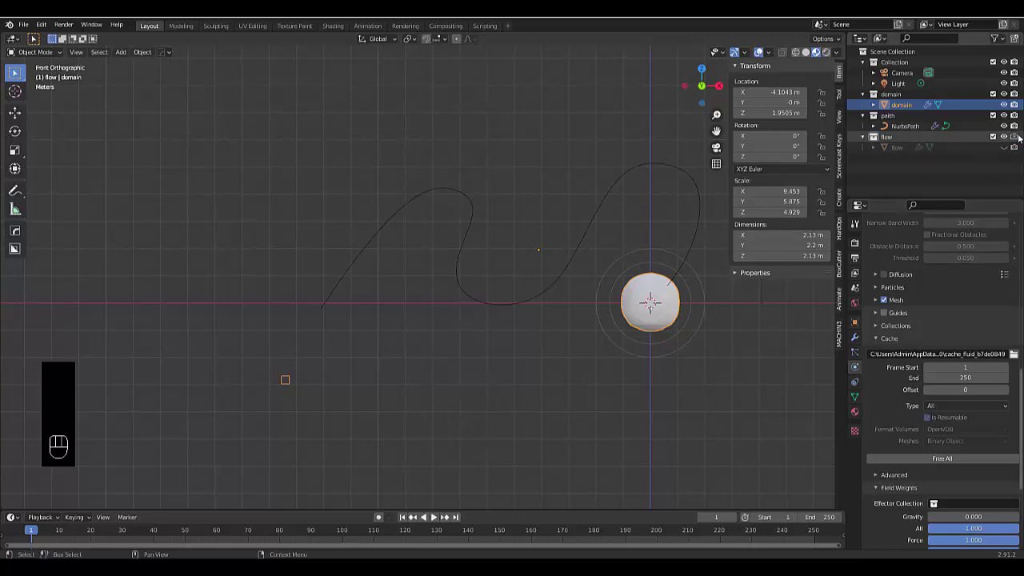
Set the liquid material's Surface shader to Glass BSDF
{"action": "scroll", "coordinate": [640, 316], "scroll_direction": "up", "scroll_amount": 3}
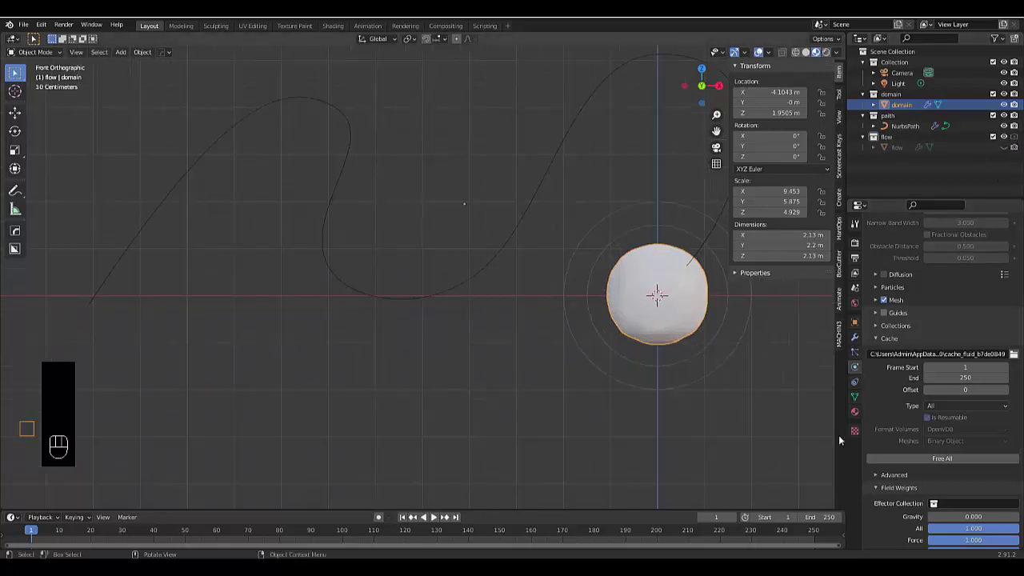
{"action": "left_click", "coordinate": [854, 412]}
{"action": "scroll", "coordinate": [911, 411], "scroll_direction": "up", "scroll_amount": 8}
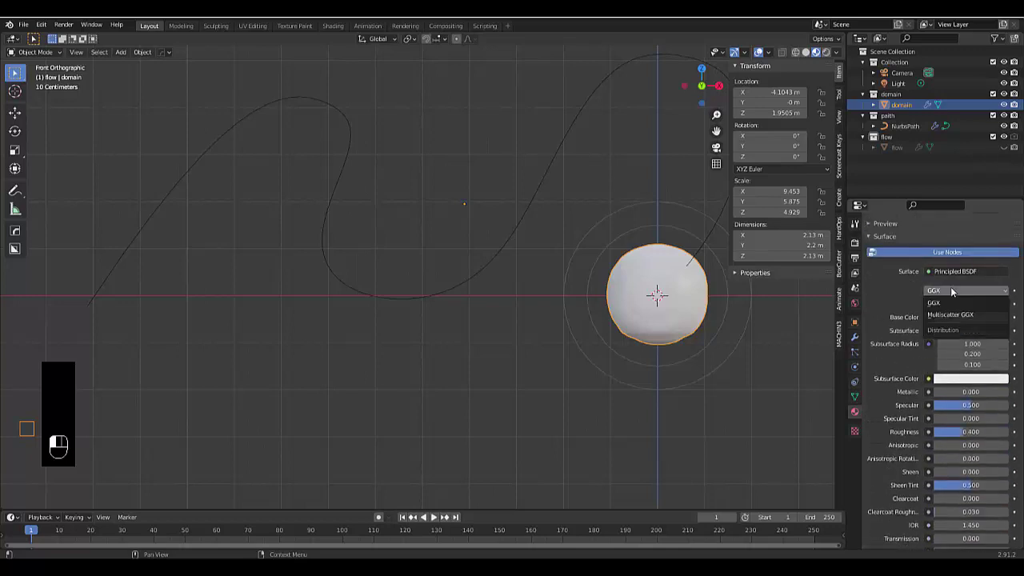
{"action": "left_click", "coordinate": [951, 274]}
{"action": "left_click", "coordinate": [950, 273]}
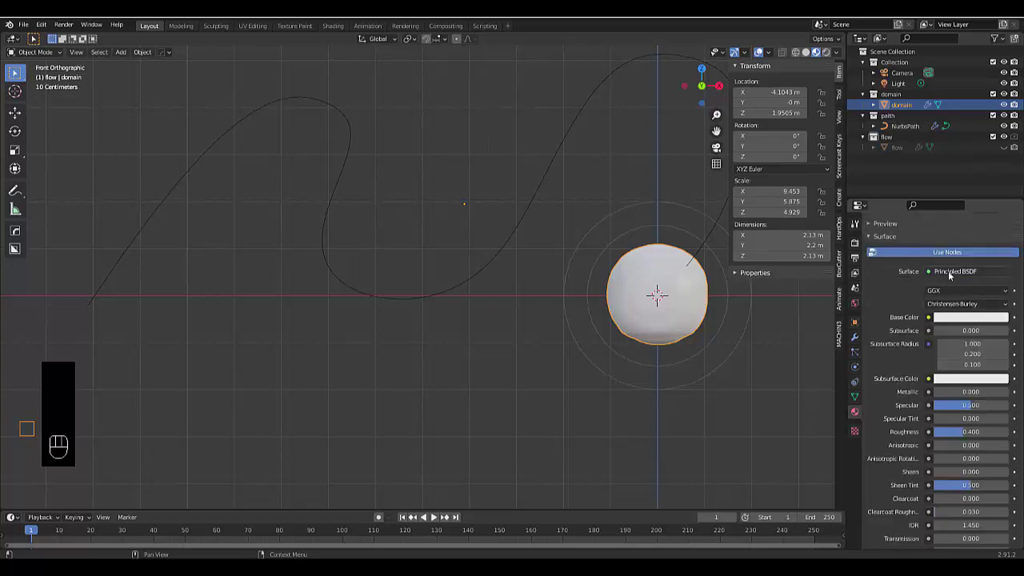
{"action": "left_click", "coordinate": [948, 270]}
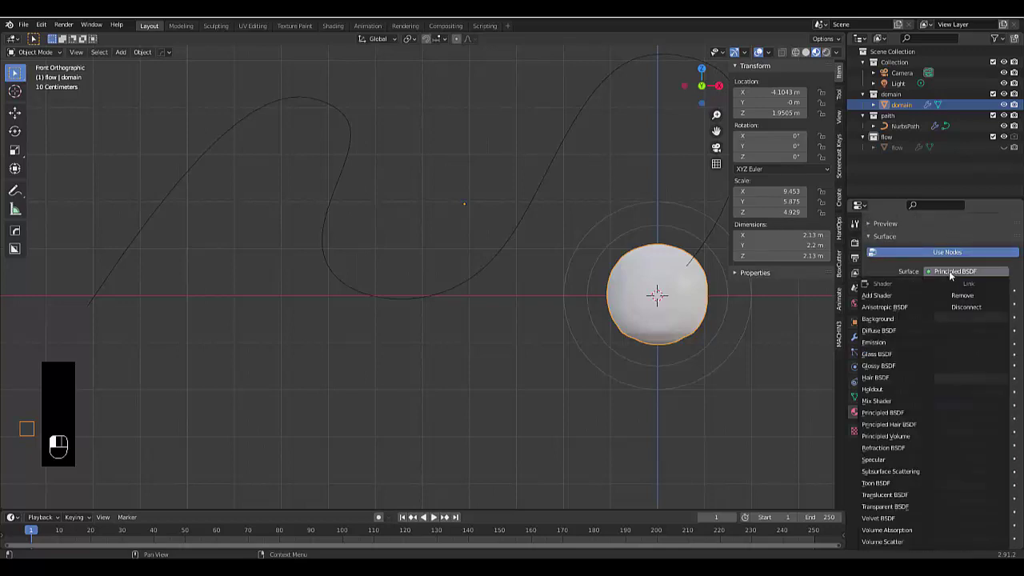
{"action": "left_click", "coordinate": [893, 354]}
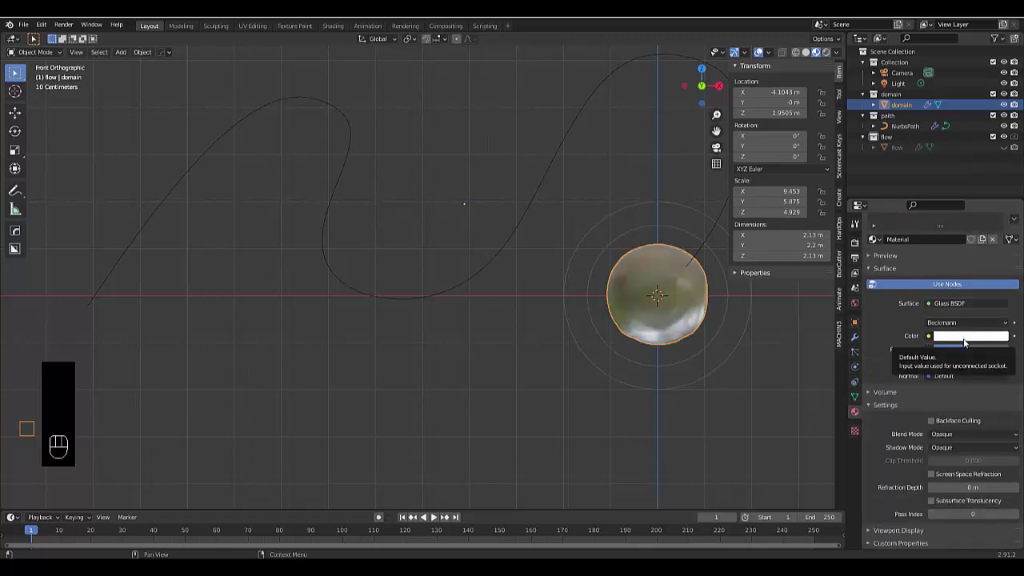
Set the glass Roughness to 0.2 and its Color to light blue
{"action": "left_click", "coordinate": [960, 349]}
{"action": "key", "text": "Return"}
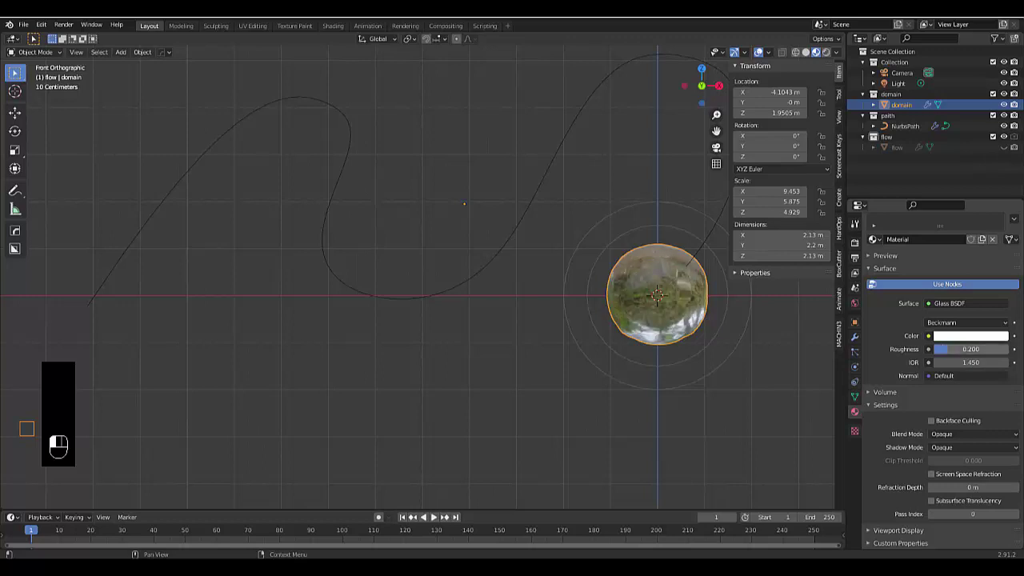
{"action": "left_click", "coordinate": [954, 337]}
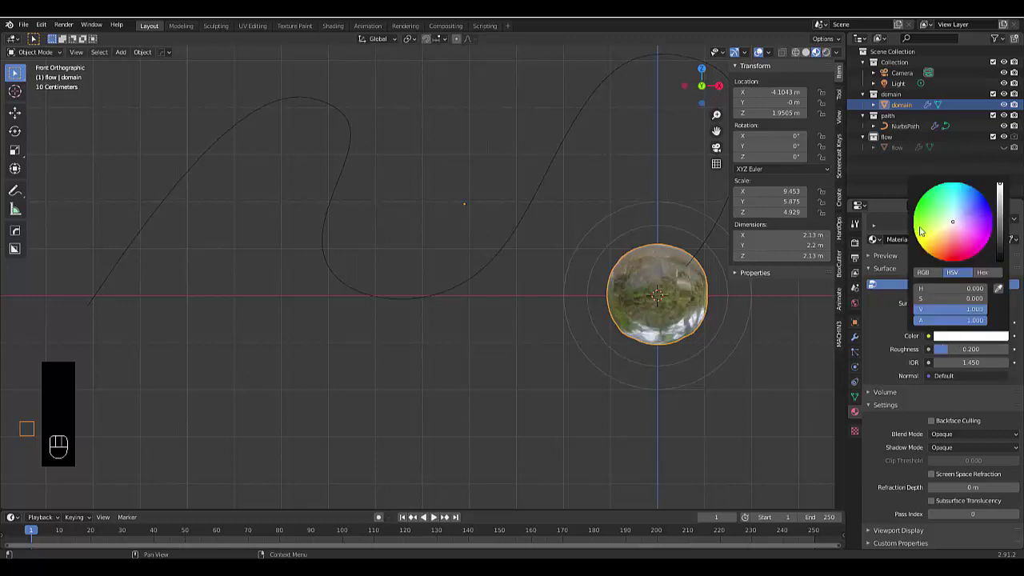
{"action": "left_click", "coordinate": [962, 211]}
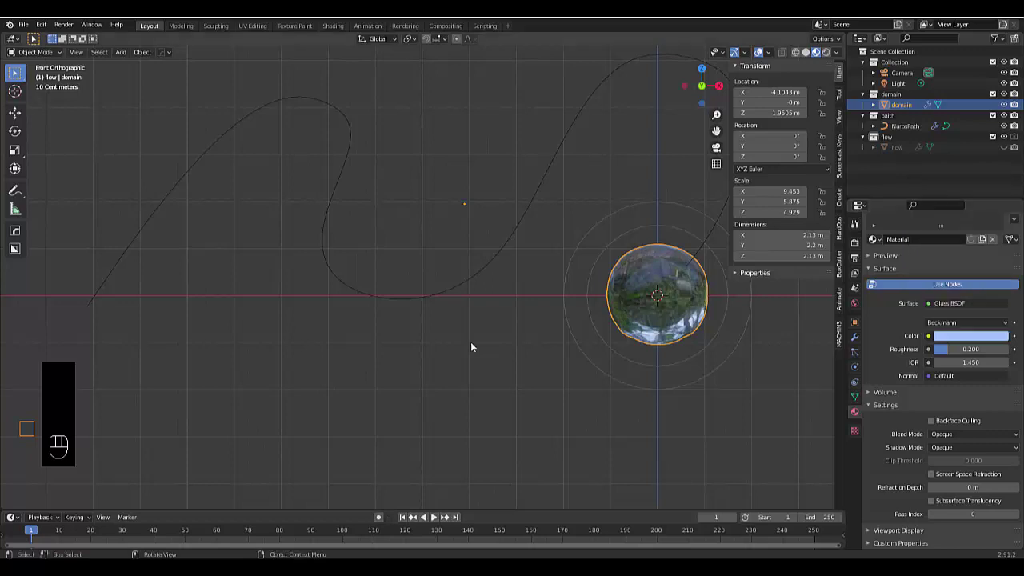
{"action": "scroll", "coordinate": [402, 366], "scroll_direction": "down", "scroll_amount": 4}
{"action": "scroll", "coordinate": [408, 368], "scroll_direction": "up", "scroll_amount": 3}
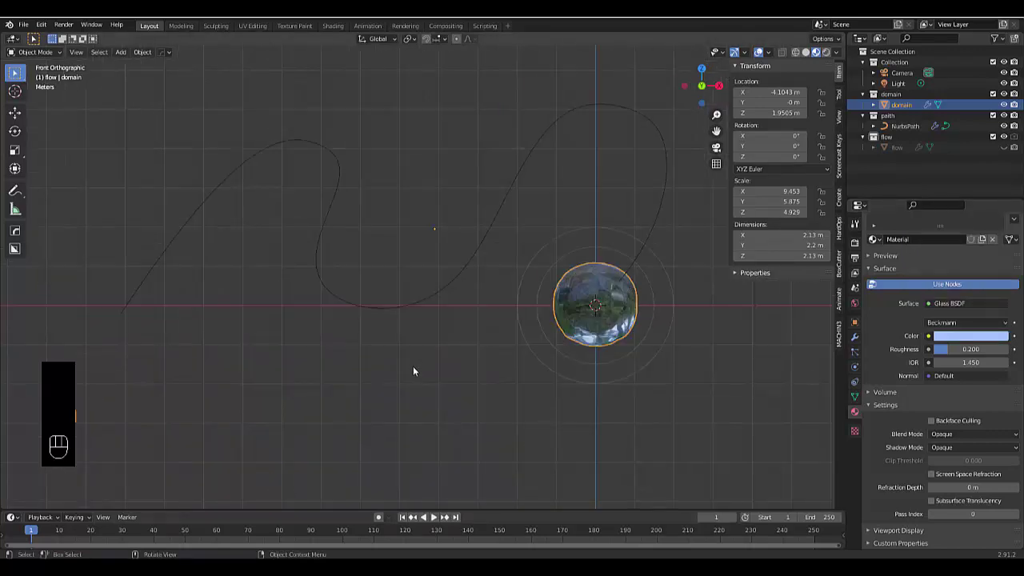
{"action": "scroll", "coordinate": [432, 369], "scroll_direction": "down", "scroll_amount": 3}
{"action": "scroll", "coordinate": [292, 372], "scroll_direction": "up", "scroll_amount": 2}
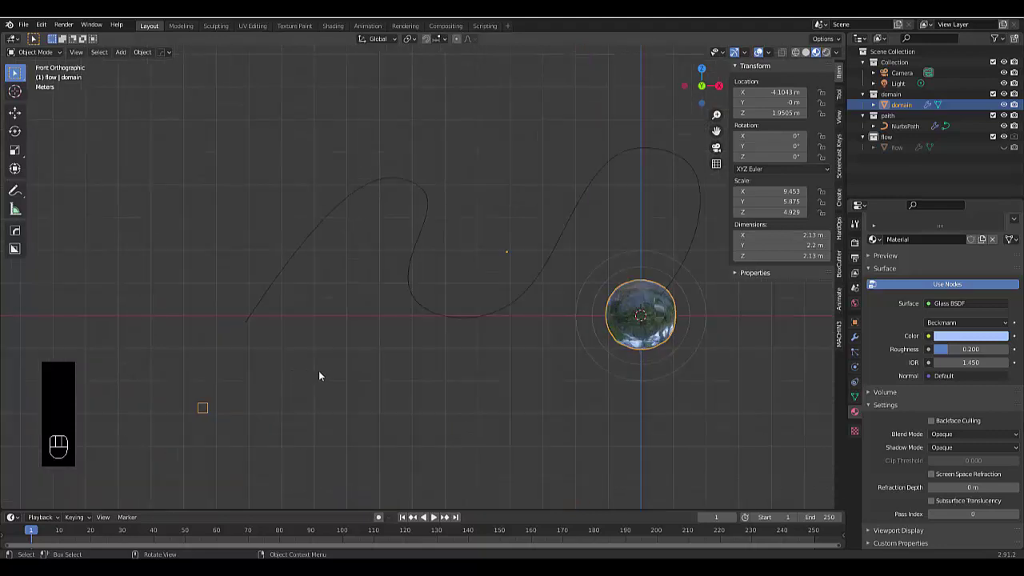
Play the animation to watch the baked glass liquid stream along the wavy path
{"action": "key", "text": "space"}
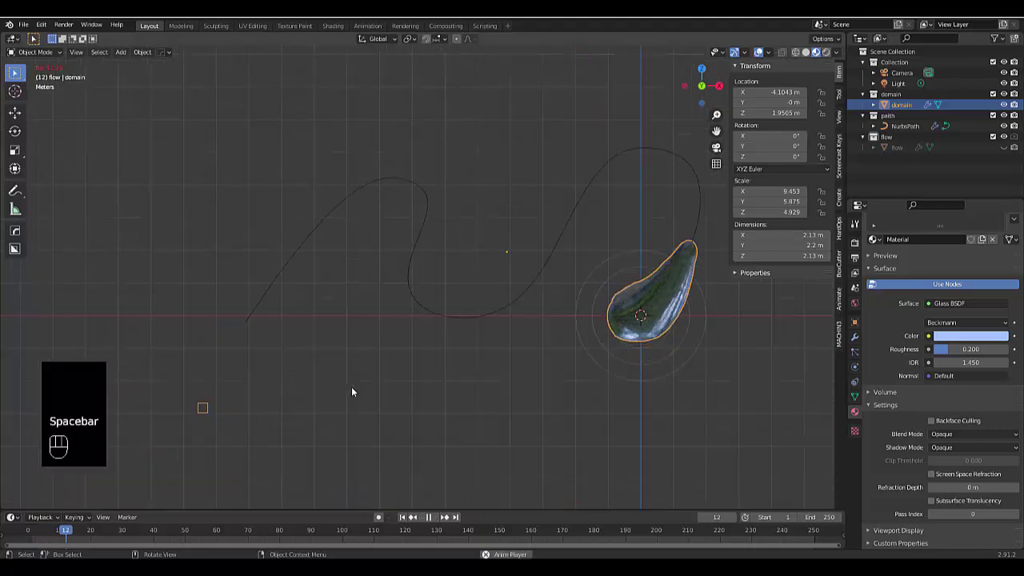
{"action": "scroll", "coordinate": [351, 386], "scroll_direction": "down", "scroll_amount": 3}
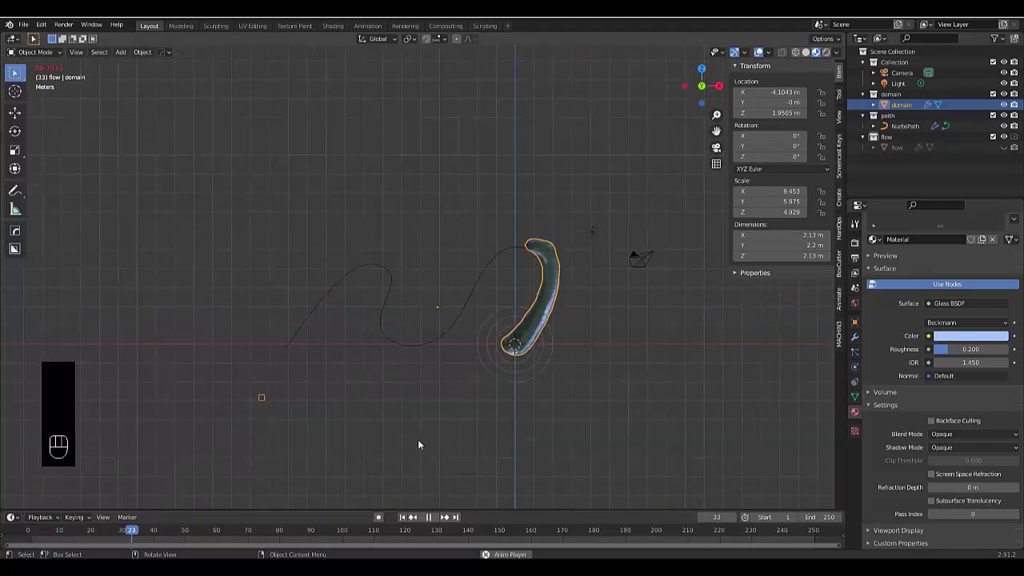
{"action": "scroll", "coordinate": [376, 440], "scroll_direction": "up", "scroll_amount": 2}
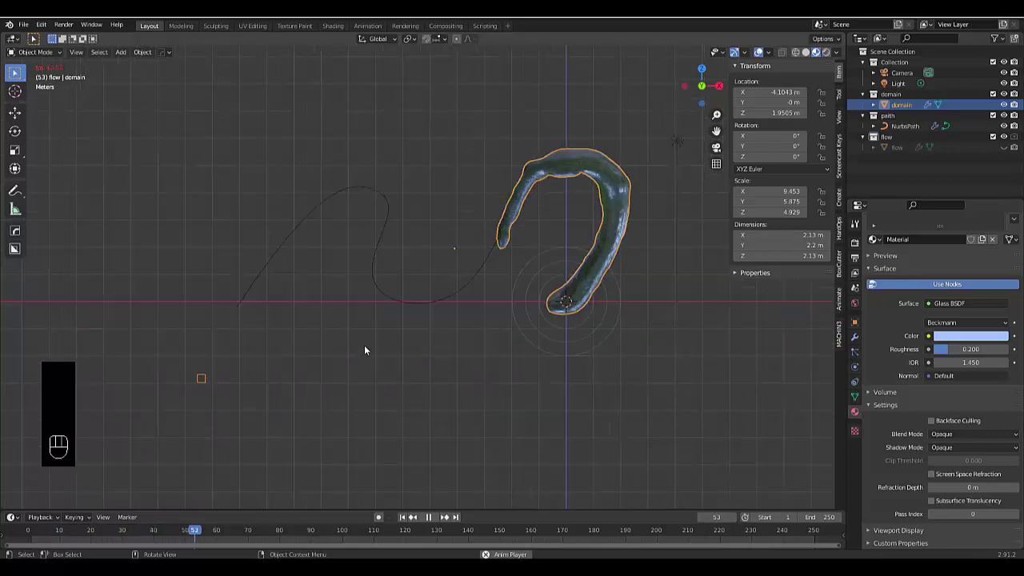